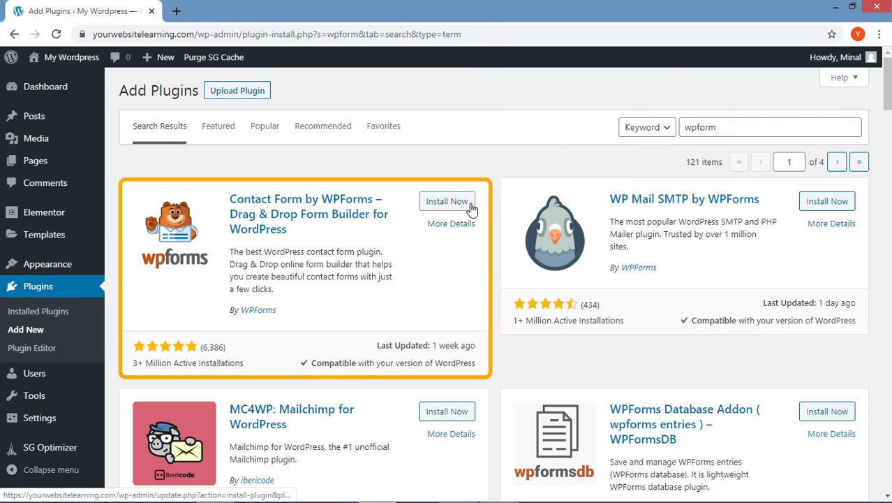
# - Install and activate the Contact Form by WPForms plugin from its plugin card
pyautogui.click(471, 204)
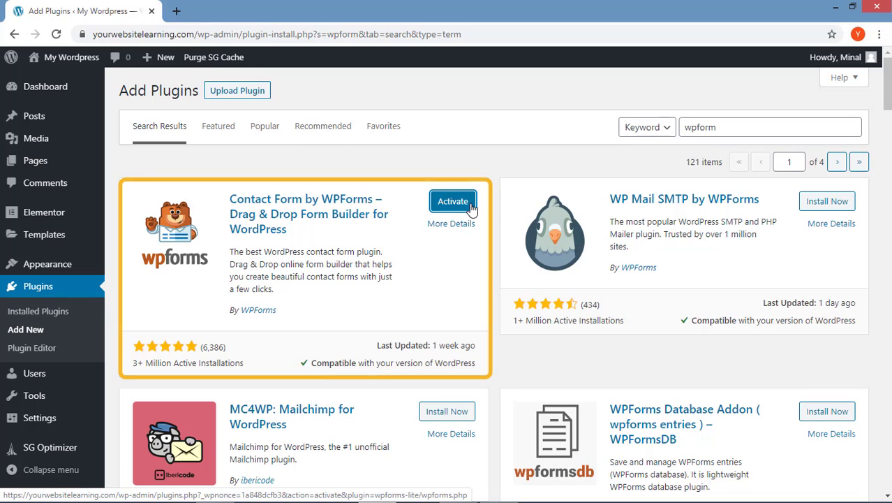
pyautogui.click(472, 205)
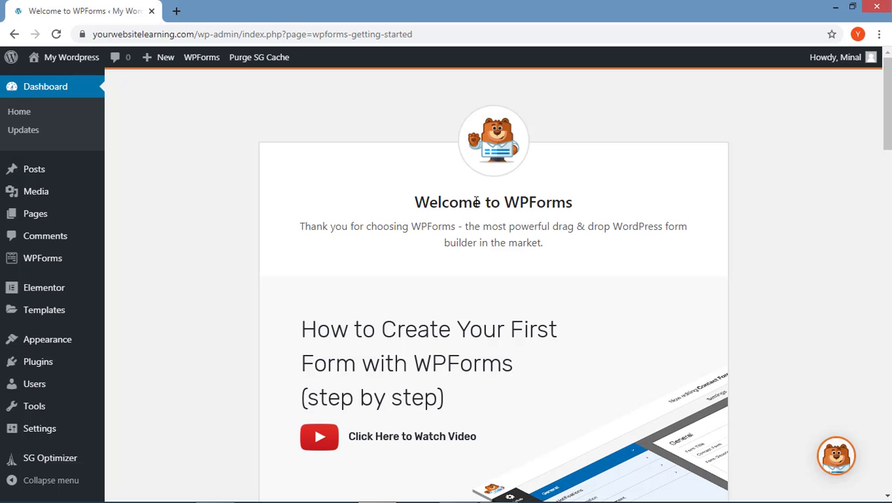
# - Create a new WPForms form named 'YWL Contact Form' from the Blank Form template
pyautogui.moveTo(97, 258)
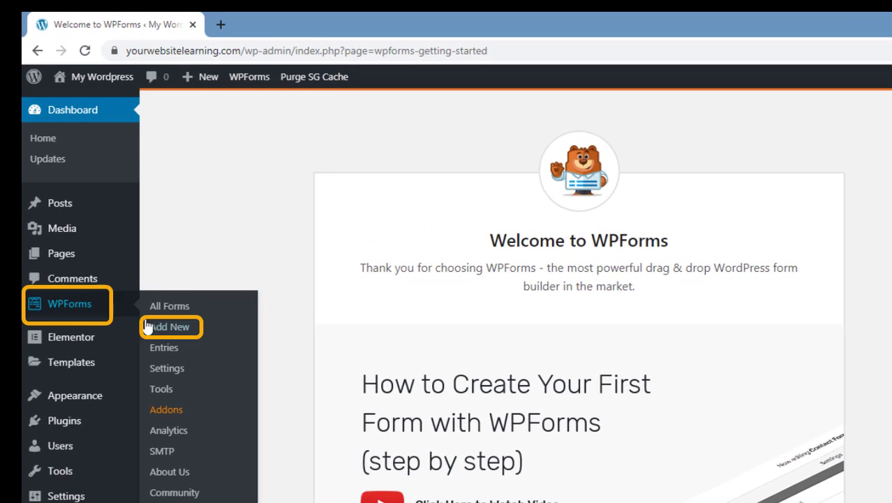
pyautogui.click(146, 328)
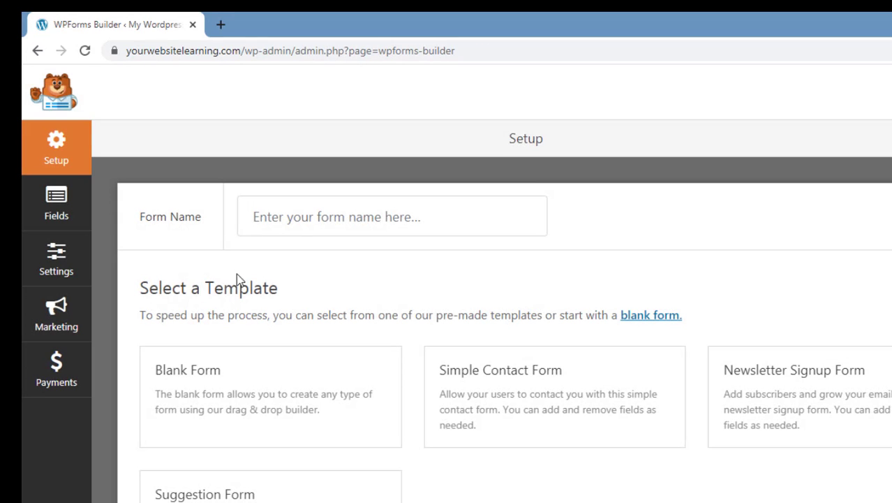
pyautogui.click(302, 229)
pyautogui.click(302, 229)
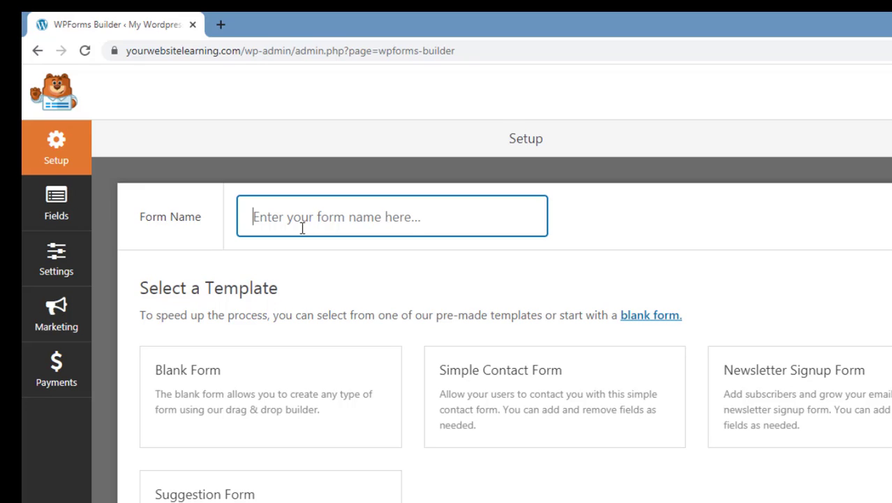
pyautogui.write('YWL Contact ')
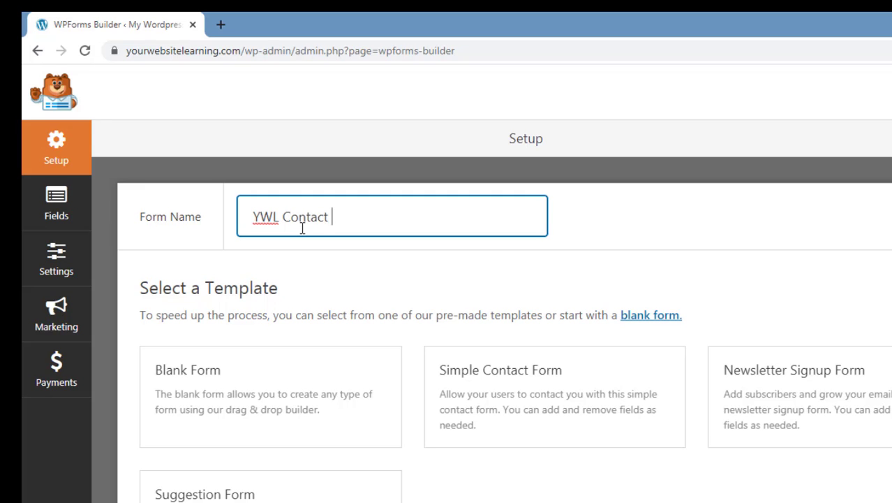
pyautogui.write('Form')
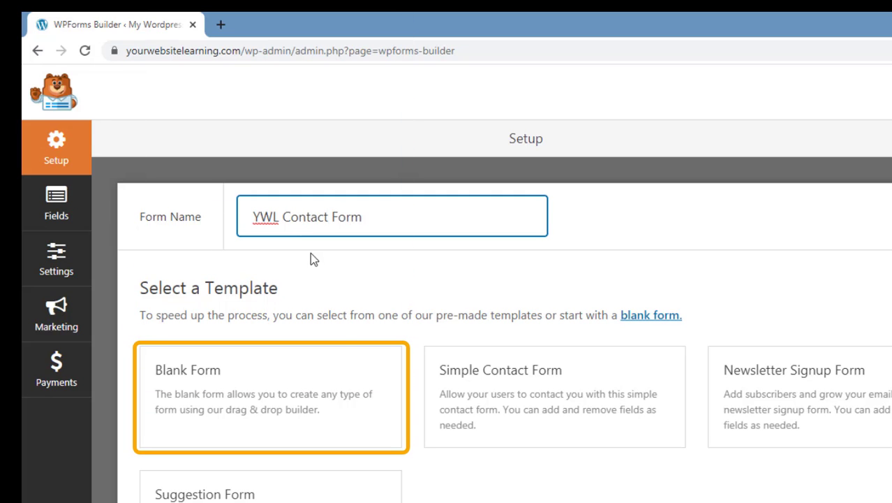
pyautogui.click(324, 410)
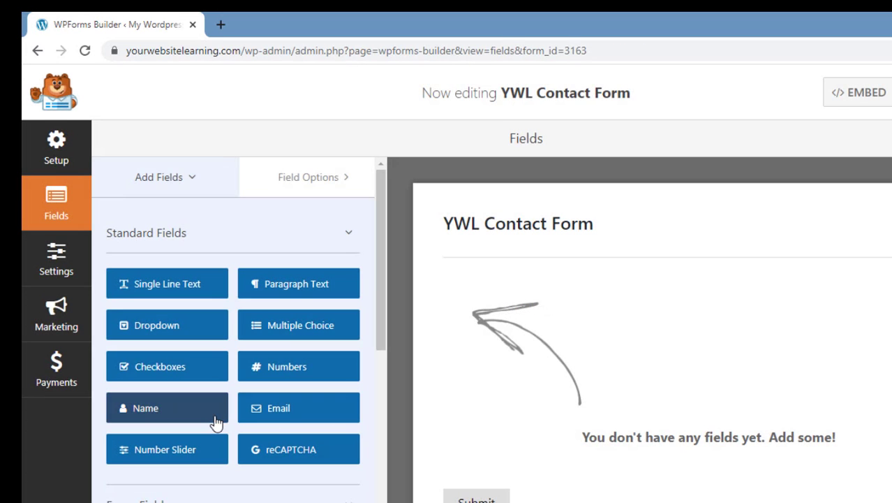
# - Add Name, Email and Paragraph Text fields to the form
pyautogui.click(216, 422)
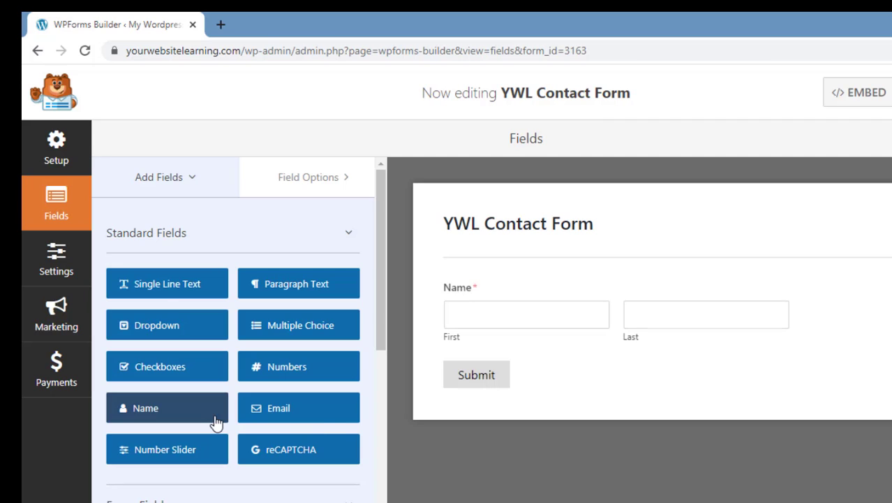
pyautogui.click(333, 416)
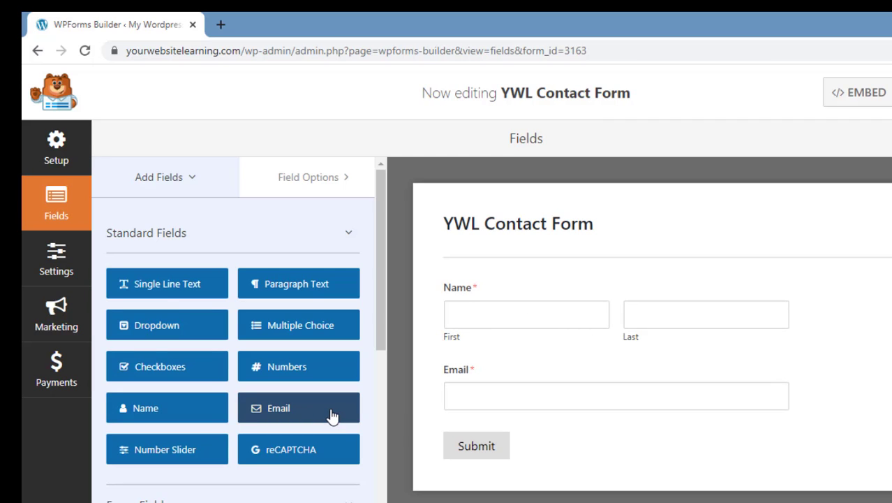
pyautogui.click(357, 285)
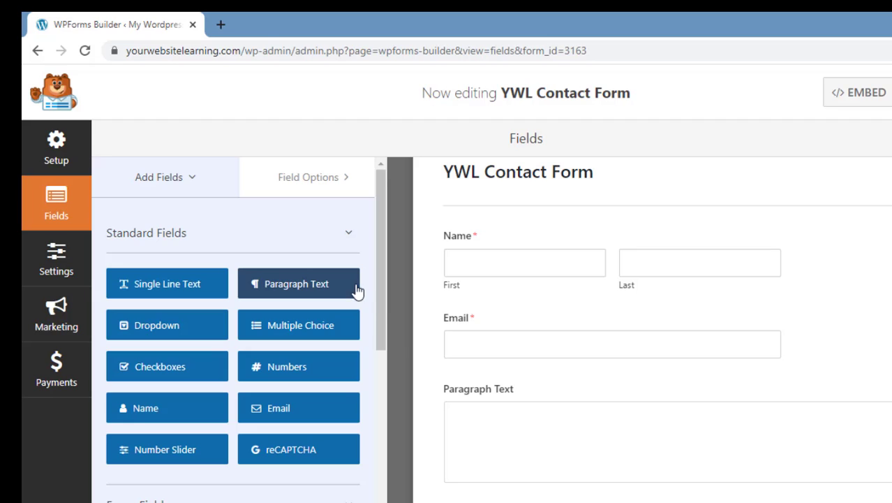
# - Relabel the paragraph text field as 'Message'
pyautogui.click(470, 392)
pyautogui.moveTo(198, 305); pyautogui.dragTo(87, 303)
pyautogui.press('BackSpace')
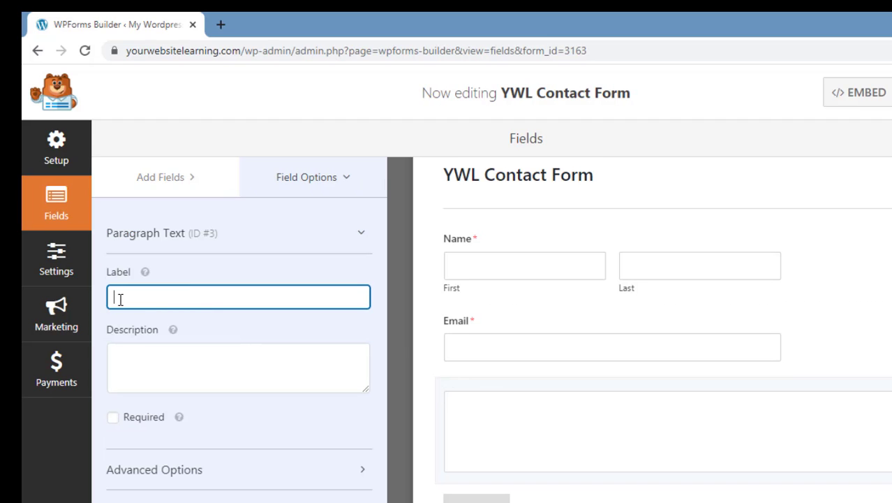
pyautogui.write('Message')
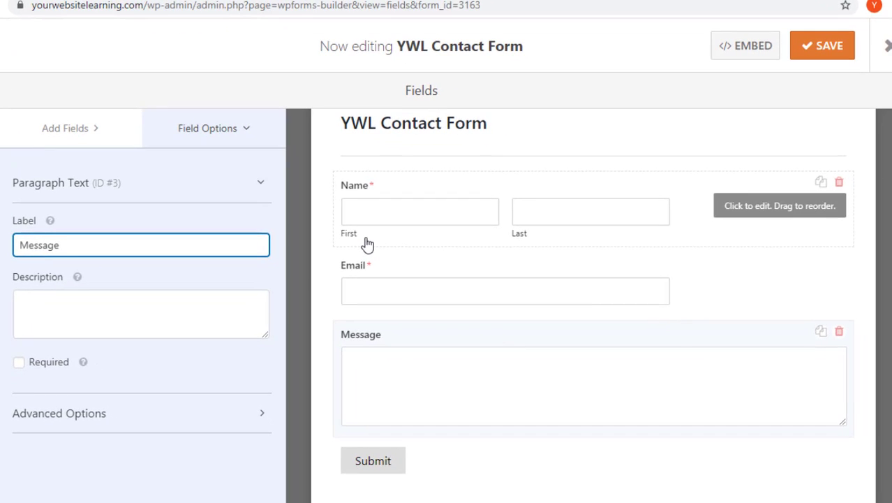
pyautogui.click(367, 244)
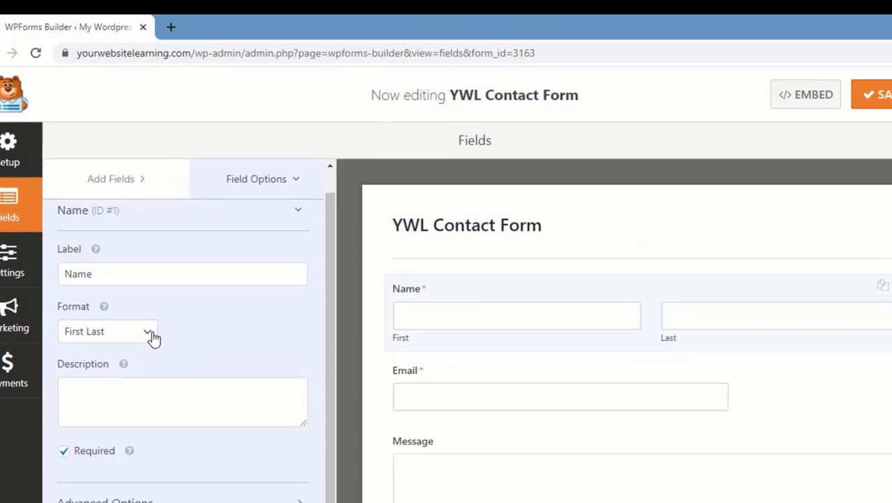
pyautogui.click(151, 334)
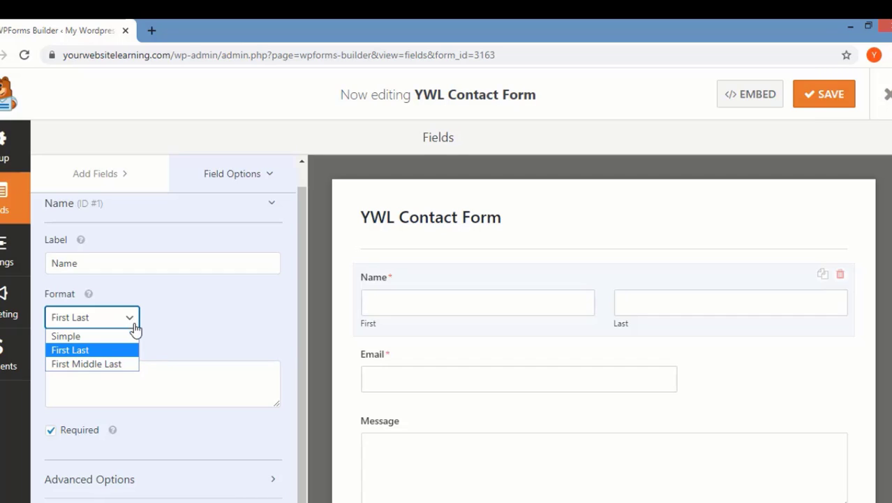
pyautogui.click(135, 335)
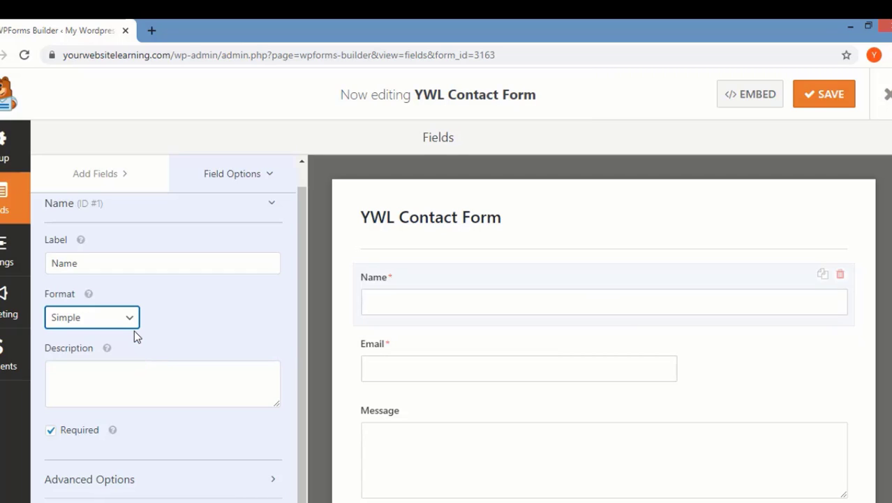
pyautogui.click(134, 327)
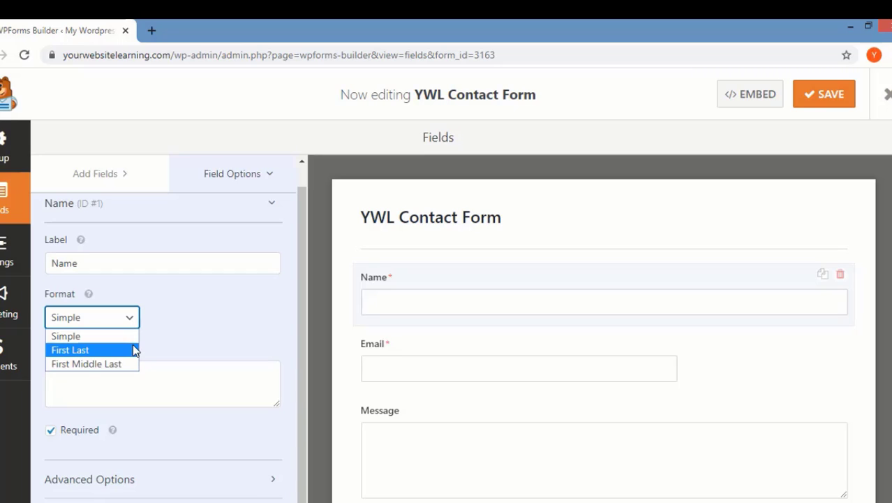
pyautogui.click(135, 350)
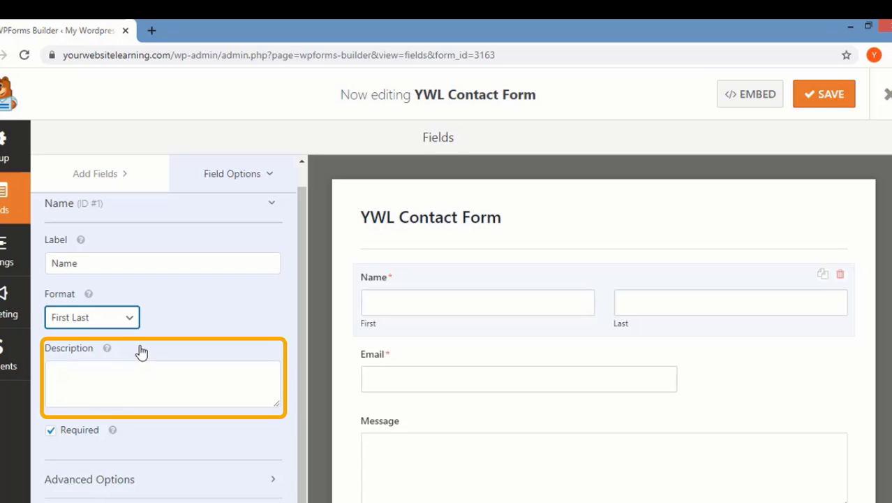
pyautogui.click(51, 430)
pyautogui.click(51, 430)
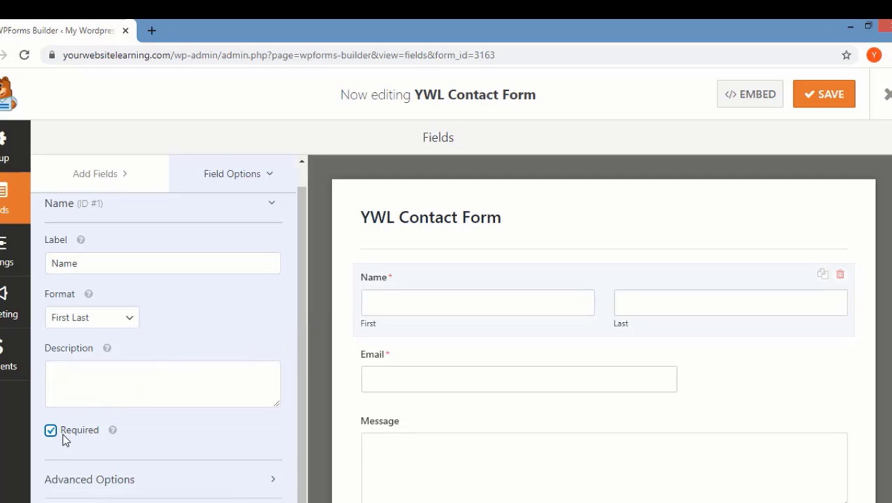
pyautogui.click(275, 482)
pyautogui.scroll(-1, 273, 482)
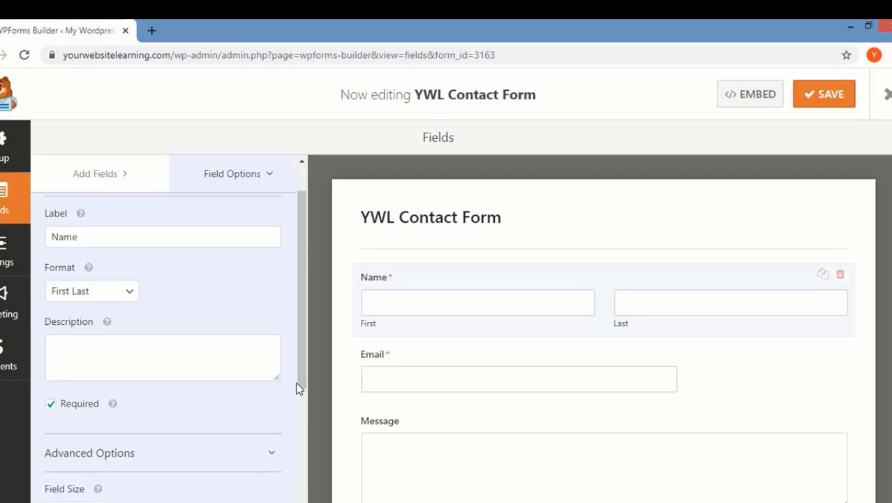
pyautogui.moveTo(298, 375); pyautogui.dragTo(301, 482)
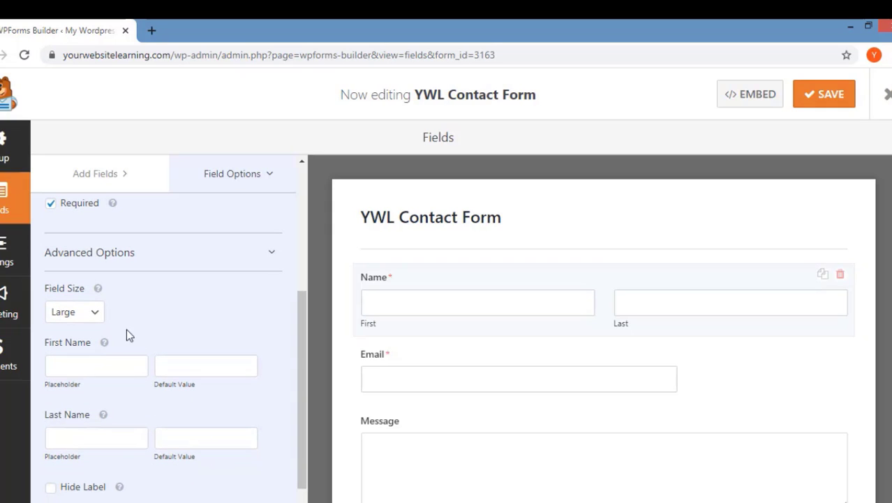
pyautogui.click(95, 312)
pyautogui.click(98, 331)
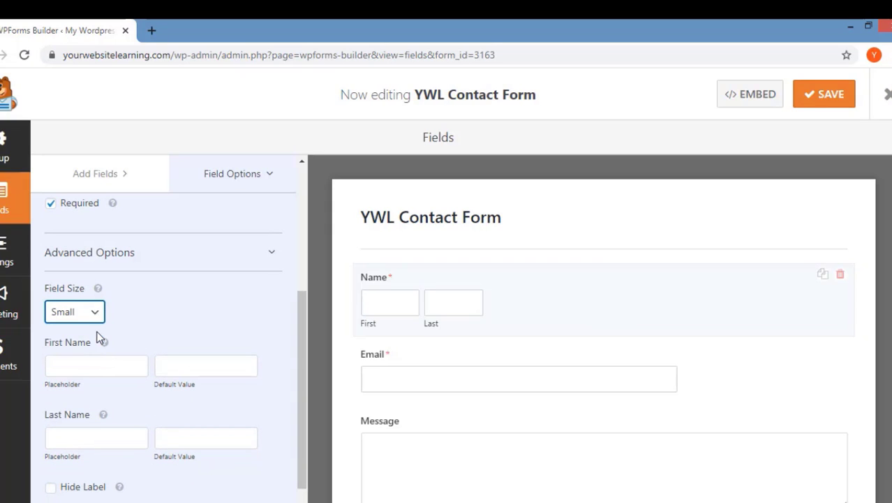
pyautogui.click(97, 318)
pyautogui.click(98, 343)
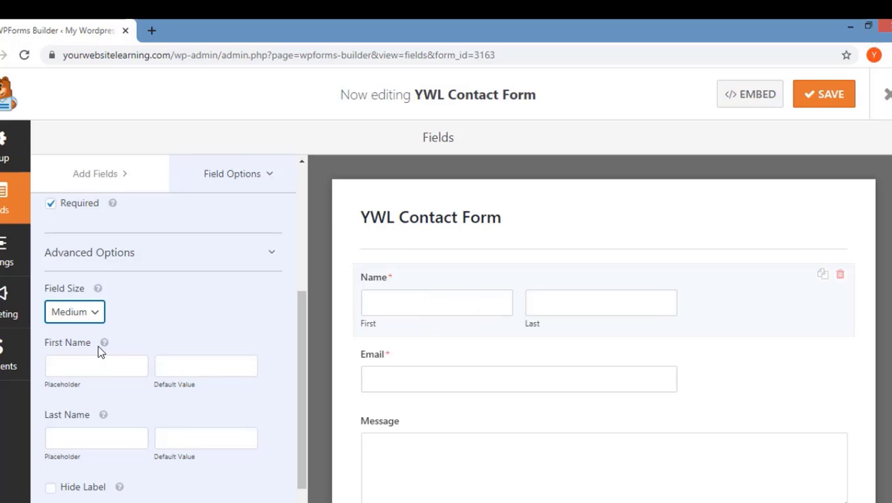
pyautogui.click(96, 318)
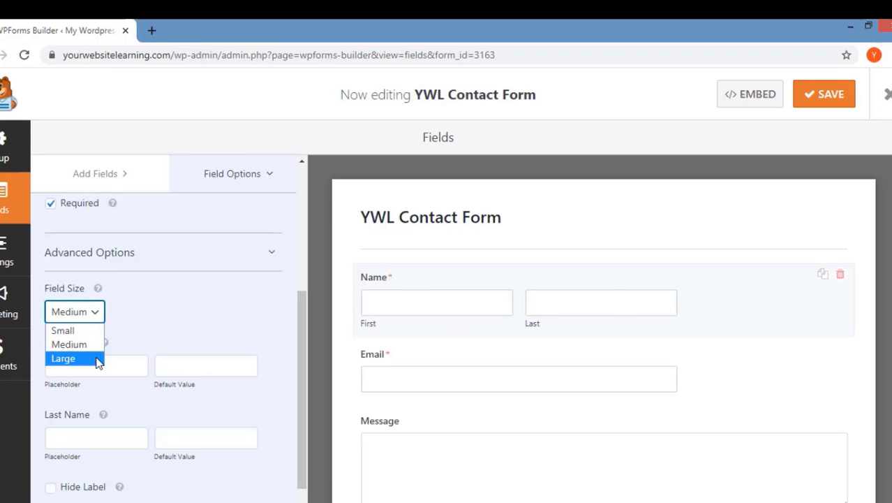
pyautogui.click(65, 358)
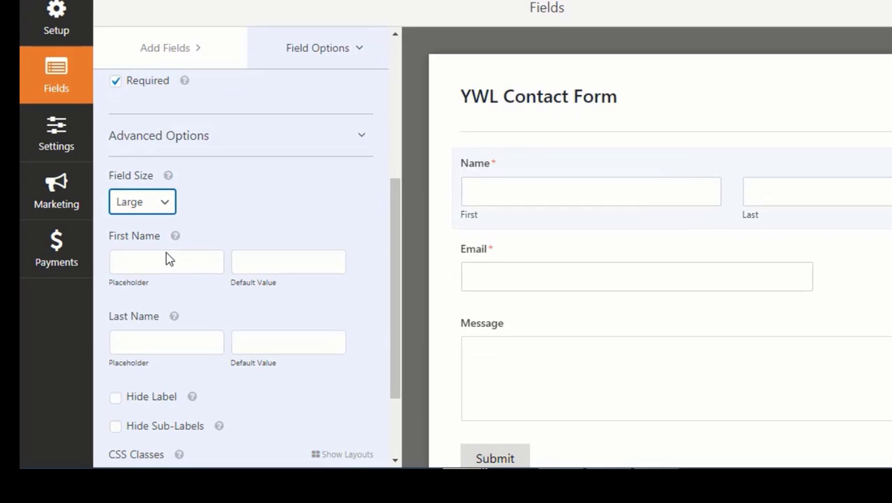
pyautogui.click(116, 427)
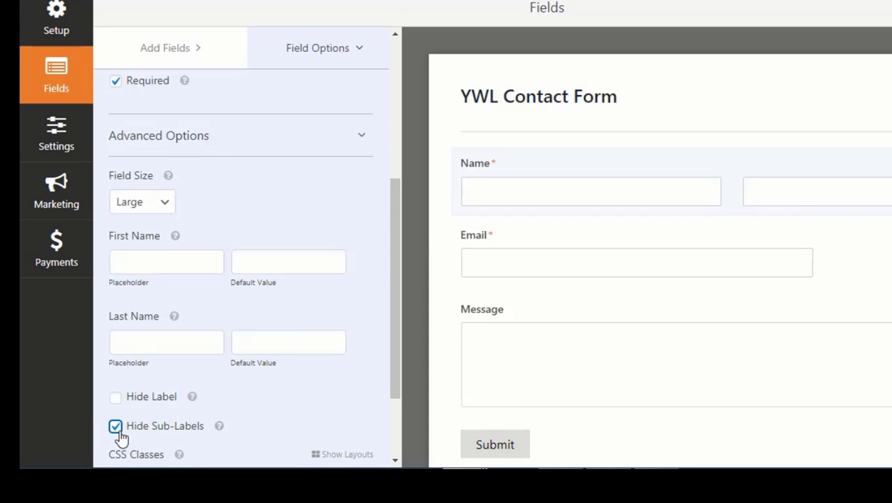
pyautogui.click(117, 429)
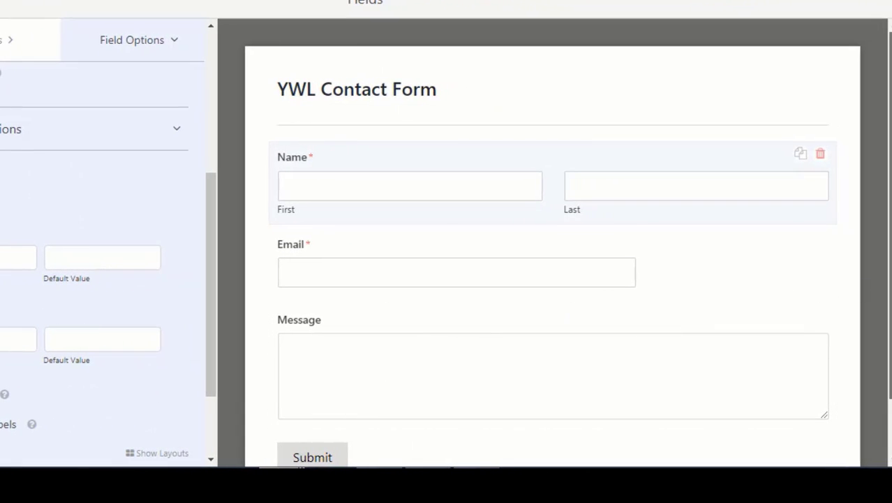
pyautogui.scroll(-1, 864, 288)
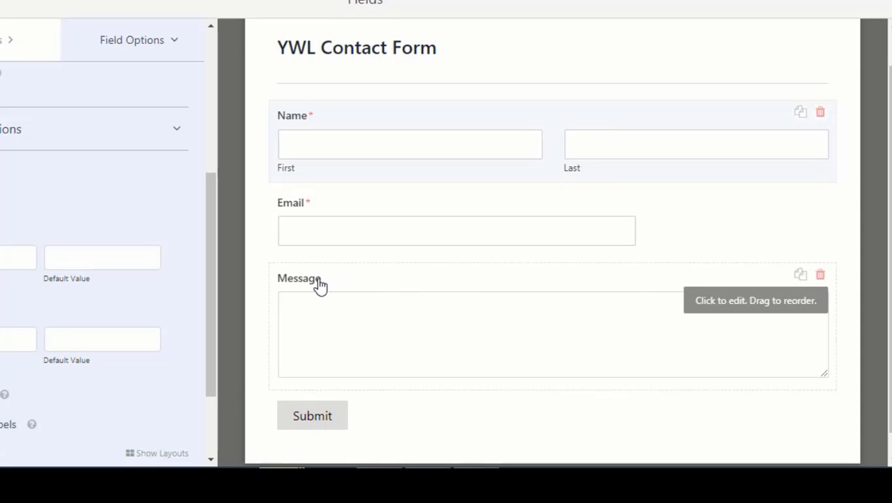
pyautogui.moveTo(320, 285); pyautogui.dragTo(329, 249)
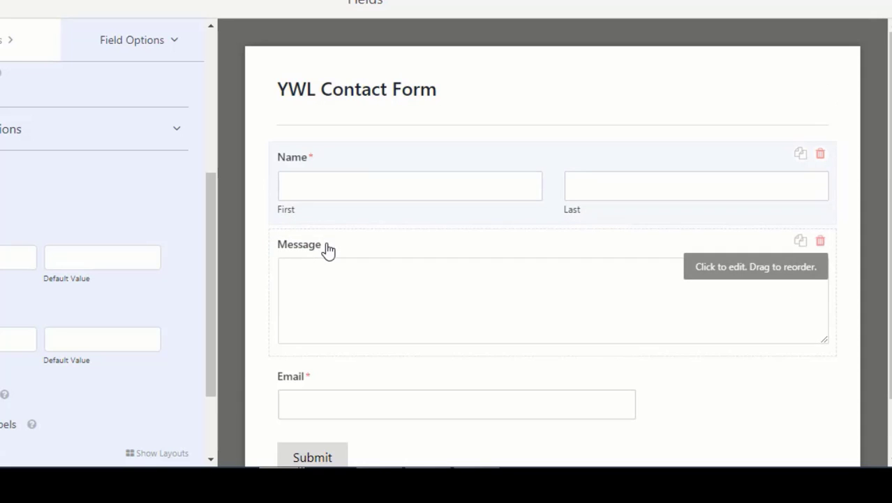
pyautogui.moveTo(299, 383); pyautogui.dragTo(318, 255)
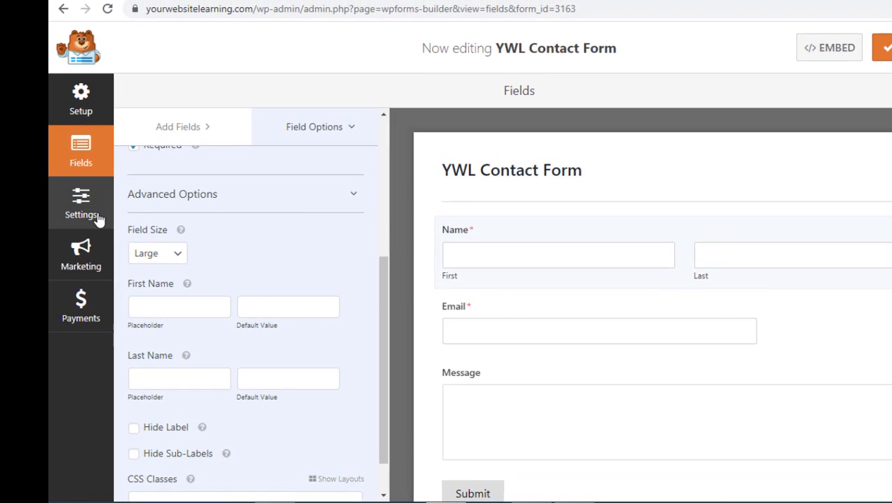
# - Look over the form's General settings, then go to its Notifications settings
pyautogui.click(96, 218)
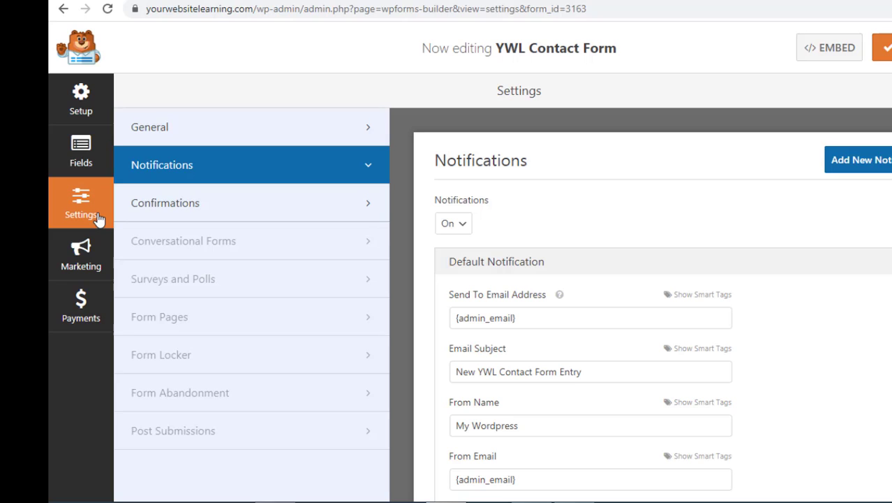
pyautogui.click(149, 147)
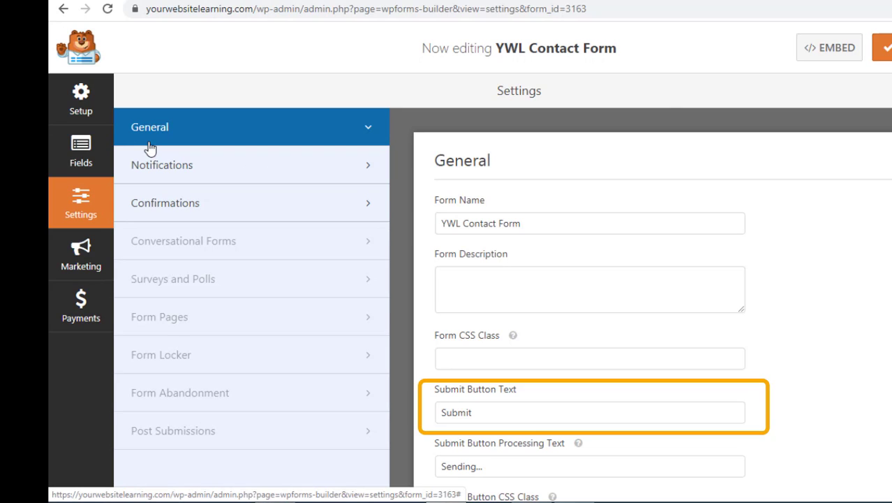
pyautogui.click(221, 166)
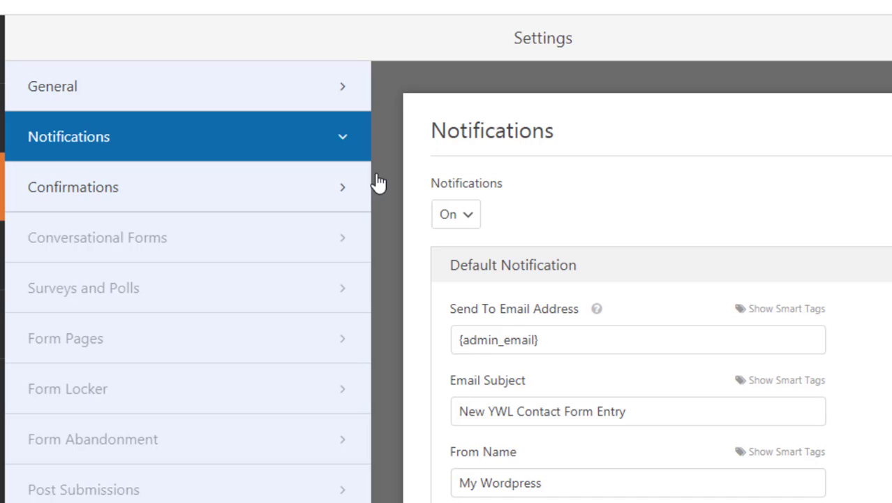
# - Replace the {admin_email} notification recipient with the site's Gmail address
pyautogui.click(561, 334)
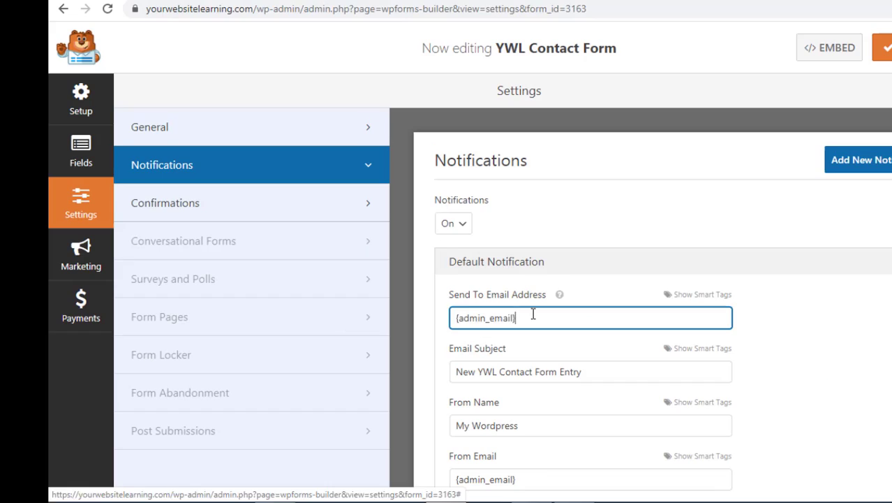
pyautogui.moveTo(561, 333); pyautogui.dragTo(453, 342)
pyautogui.press('BackSpace')
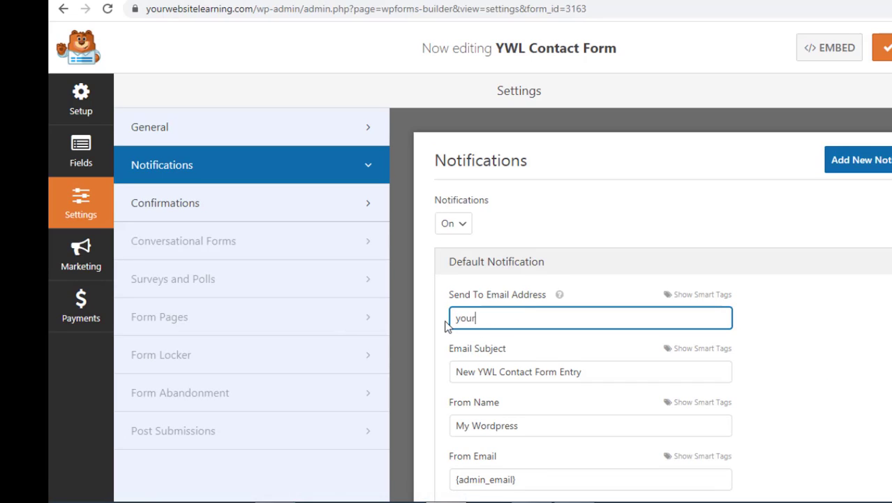
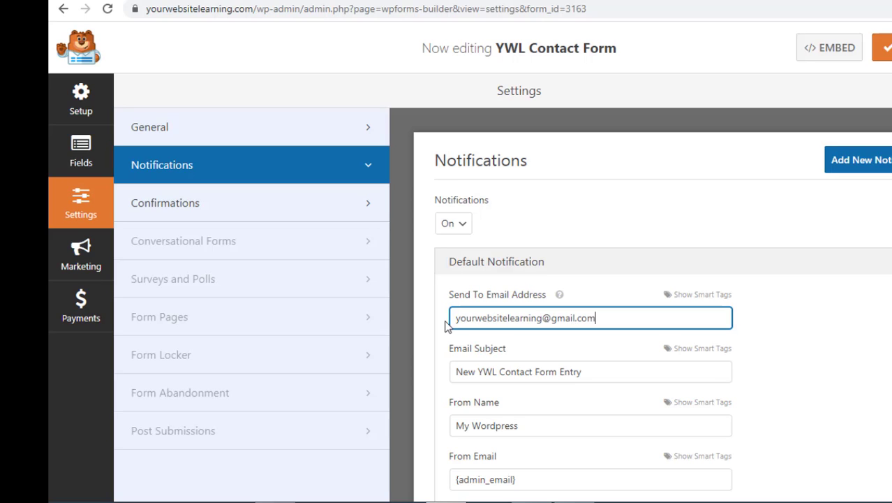
pyautogui.click(355, 222)
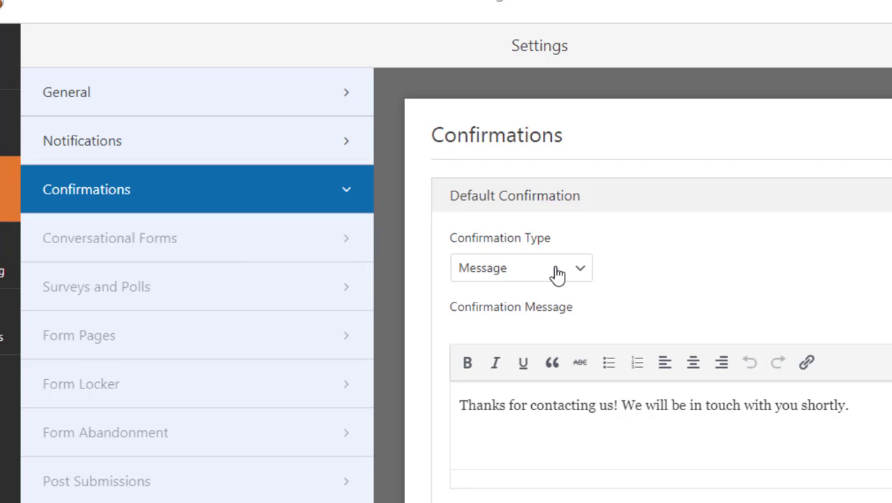
# - Keep Message as the confirmation type with auto-scroll on, then save and close the builder
pyautogui.click(557, 272)
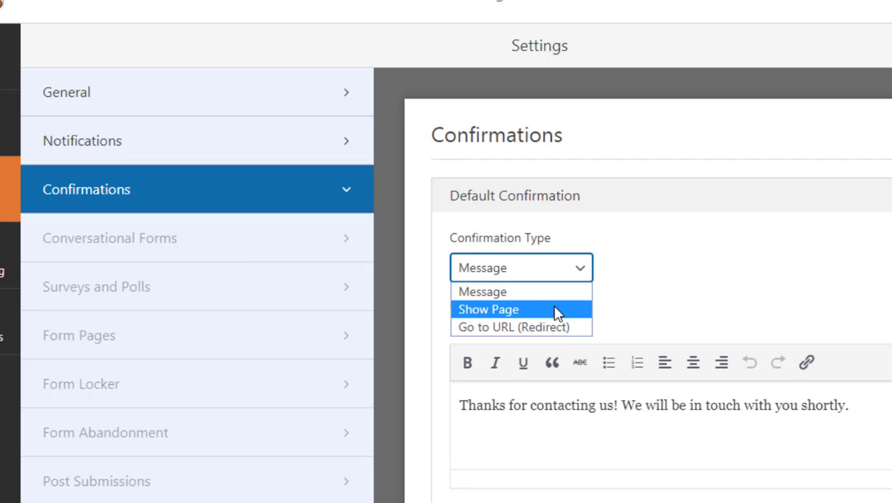
pyautogui.click(564, 292)
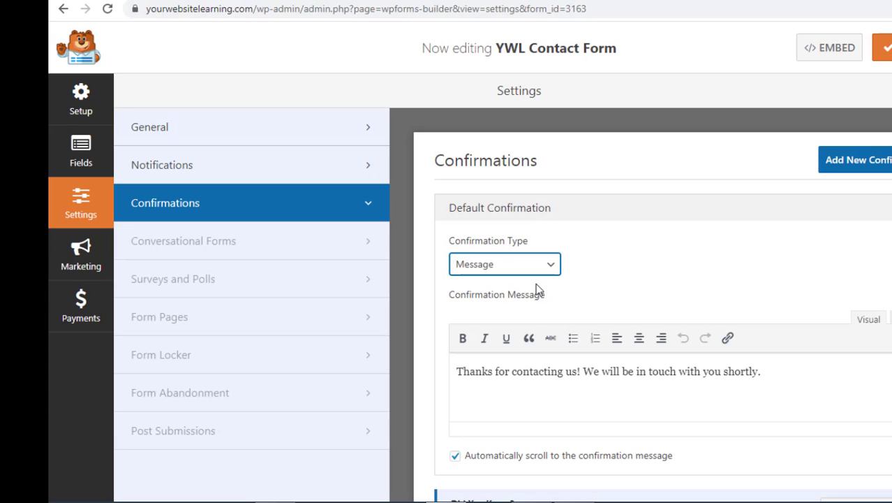
pyautogui.click(455, 456)
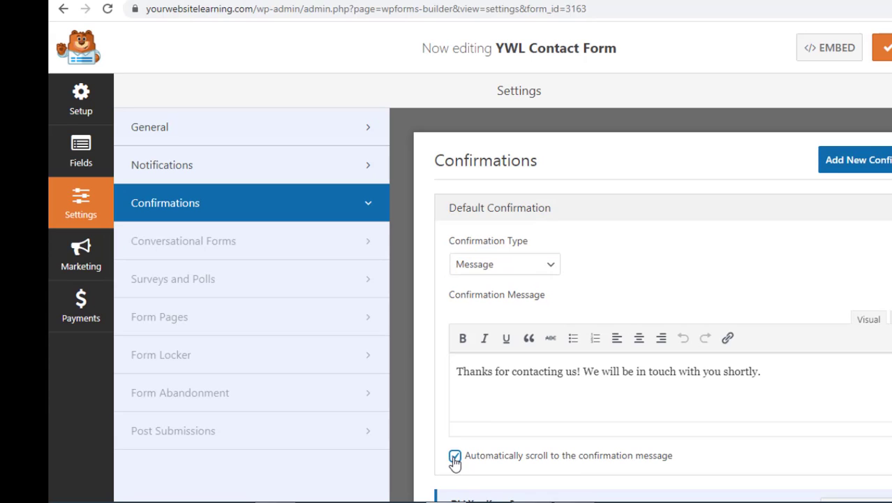
pyautogui.click(455, 459)
pyautogui.click(455, 459)
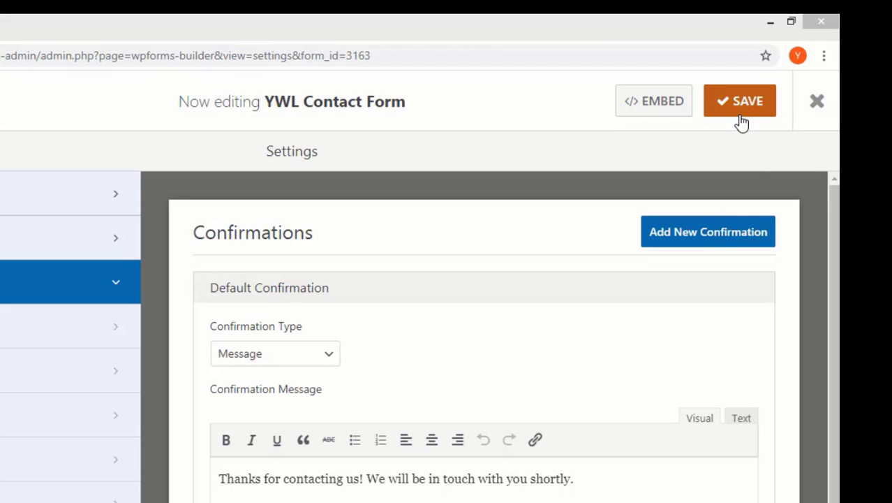
pyautogui.click(816, 106)
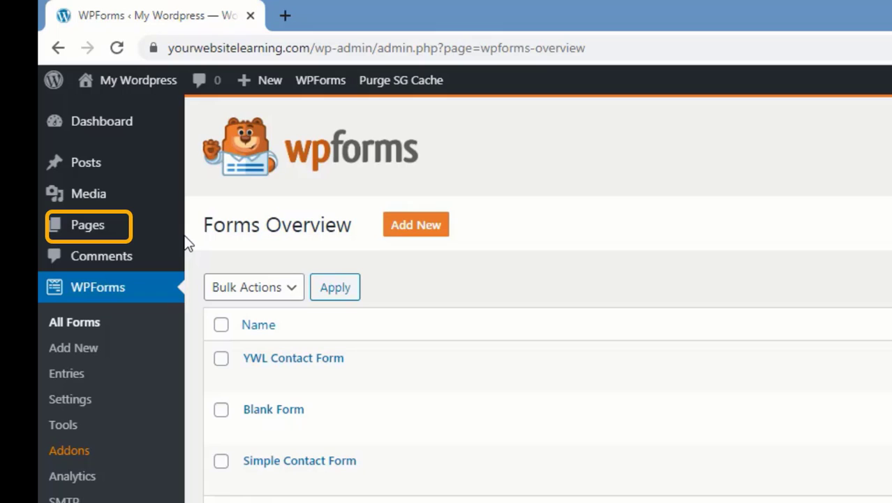
# - Create a new WordPress page titled 'Contact Us'
pyautogui.moveTo(178, 242)
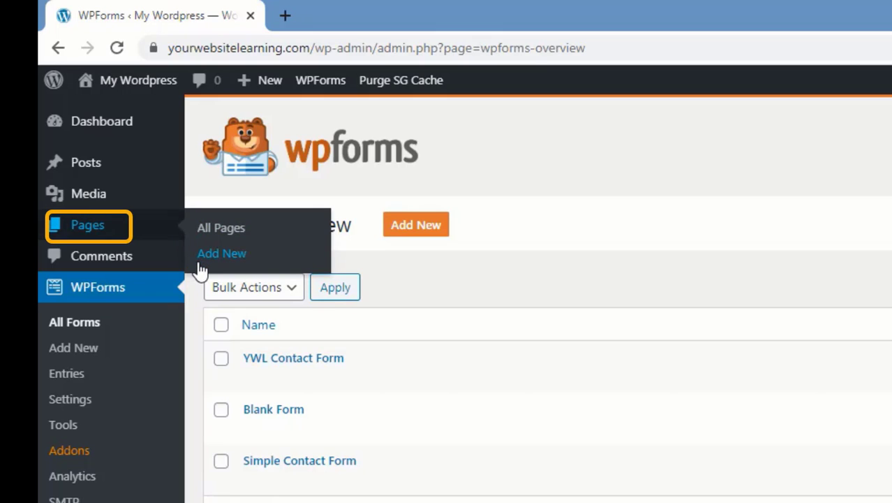
pyautogui.click(202, 261)
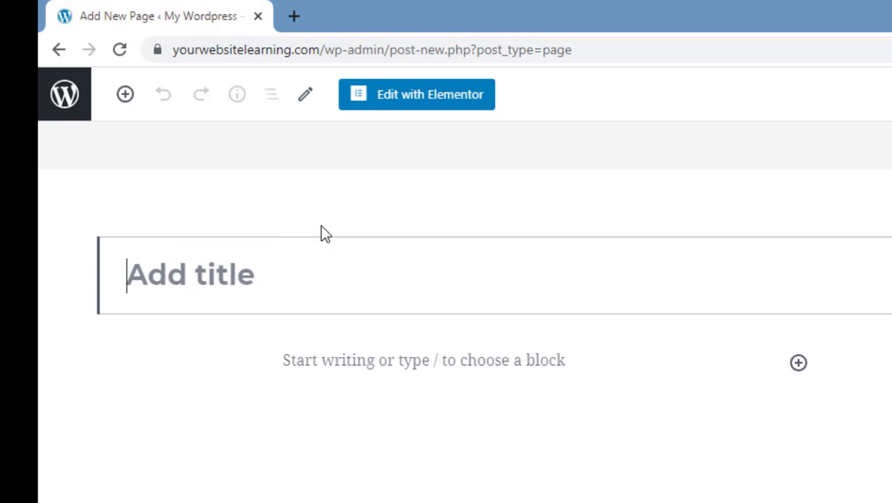
pyautogui.write('Cont')
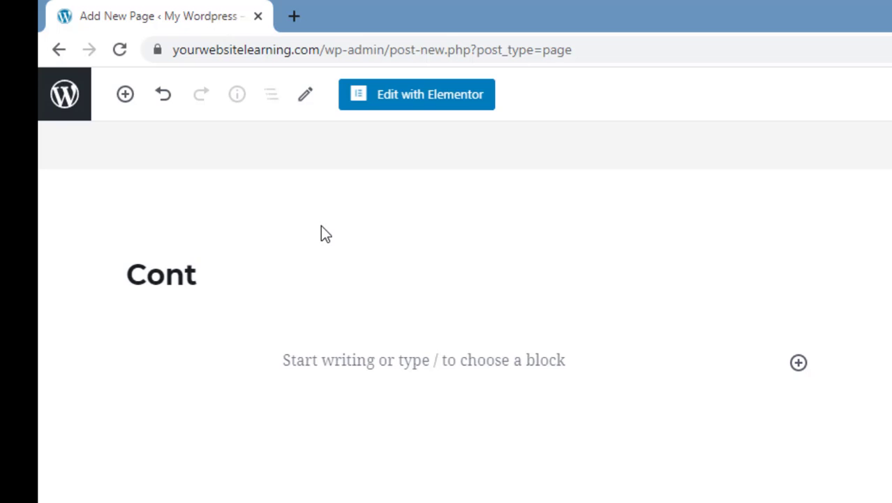
pyautogui.write('act Us')
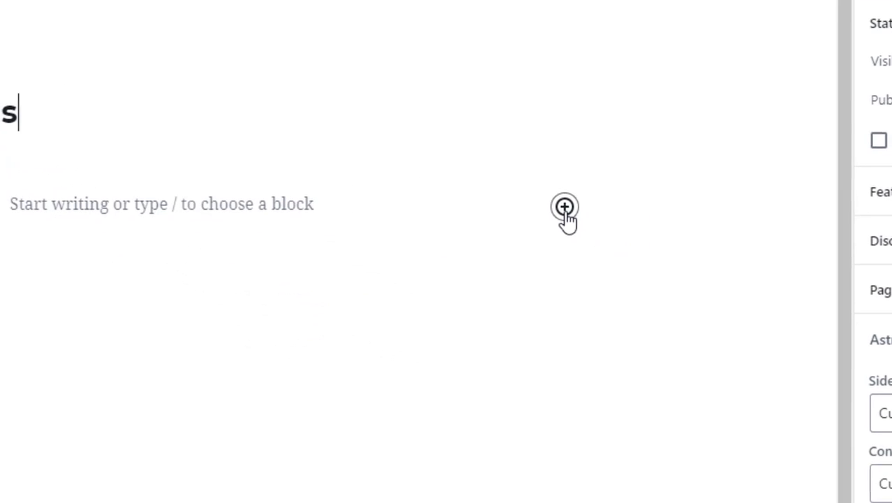
# - Insert a WPForms widget block and set it to the YWL Contact Form
pyautogui.click(565, 208)
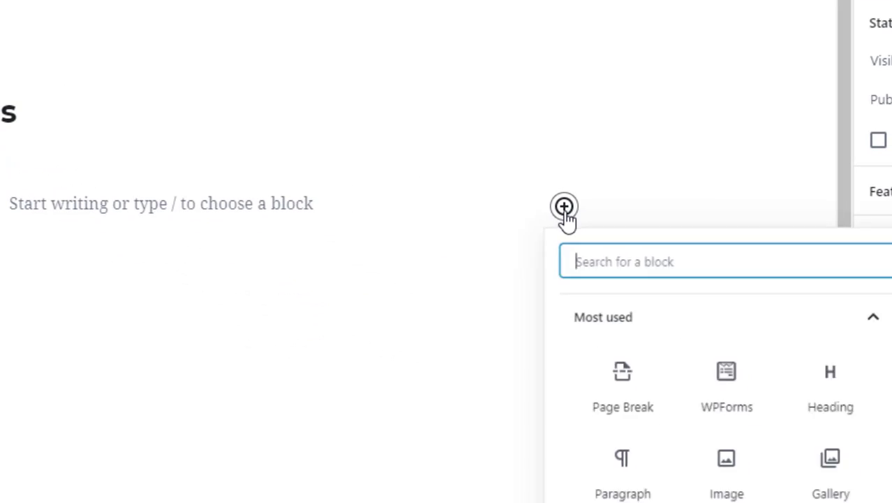
pyautogui.moveTo(838, 316); pyautogui.dragTo(819, 425)
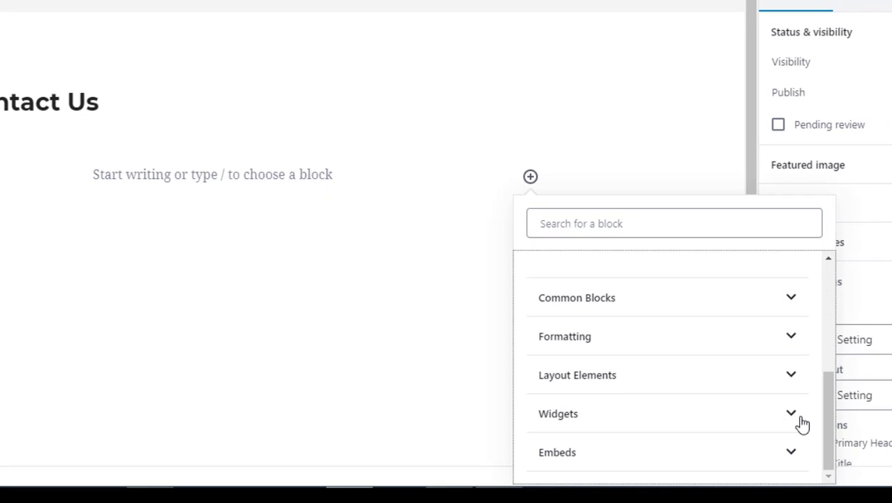
pyautogui.click(800, 420)
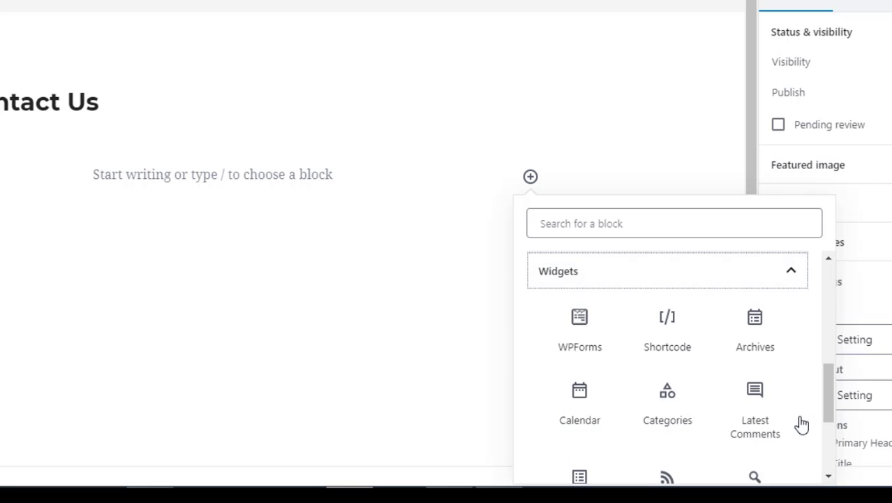
pyautogui.click(607, 356)
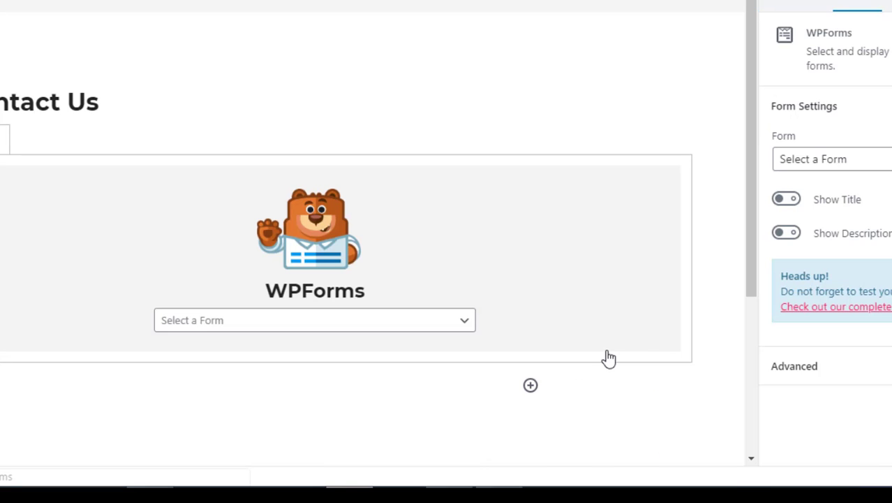
pyautogui.click(465, 320)
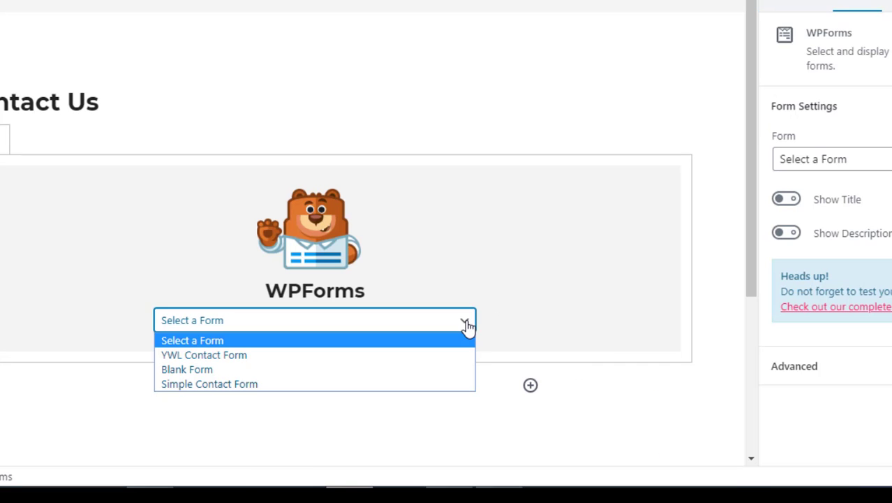
pyautogui.click(464, 356)
pyautogui.scroll(-1, 752, 225)
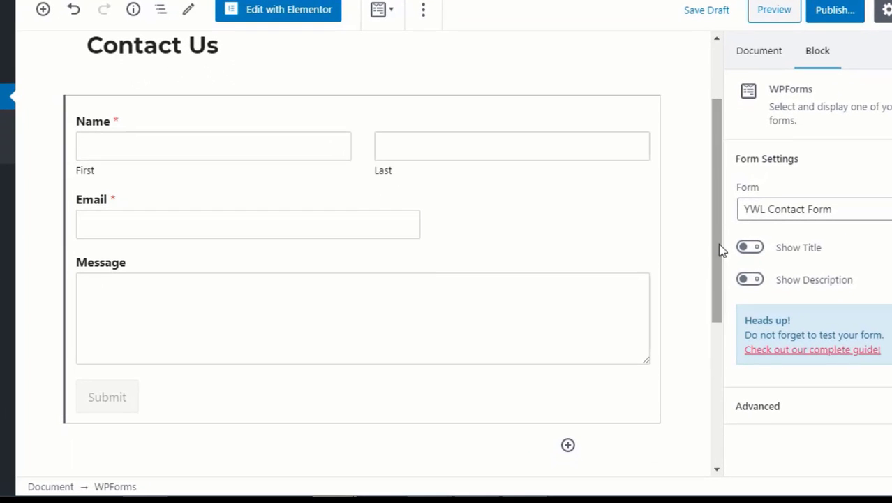
# - Add a 'REACH OUT TO US' heading, move it above the form, and publish the page
pyautogui.click(568, 445)
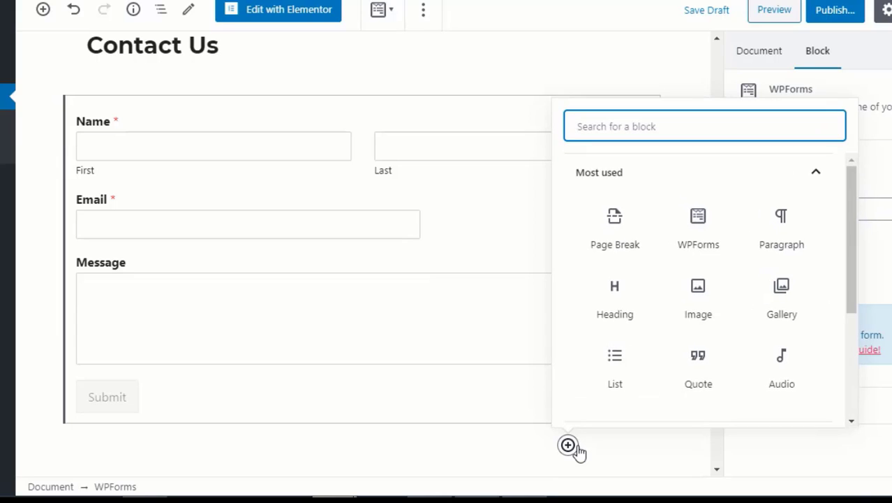
pyautogui.moveTo(852, 309); pyautogui.dragTo(844, 378)
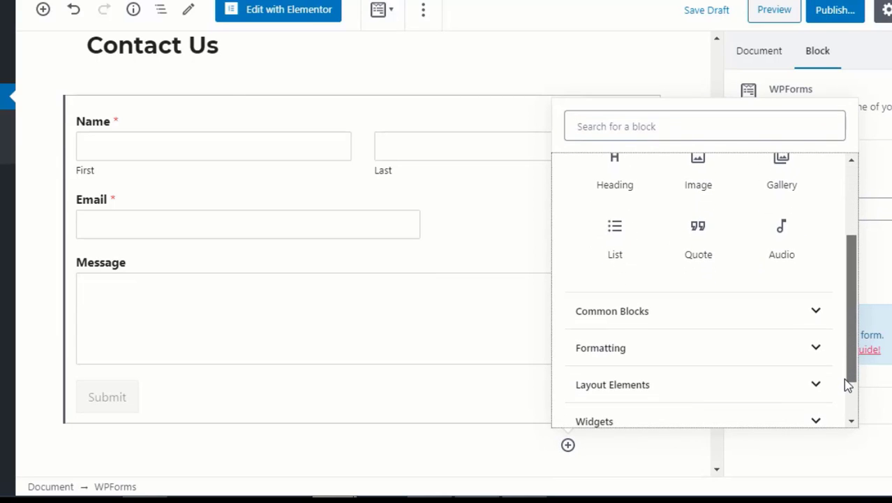
pyautogui.click(825, 325)
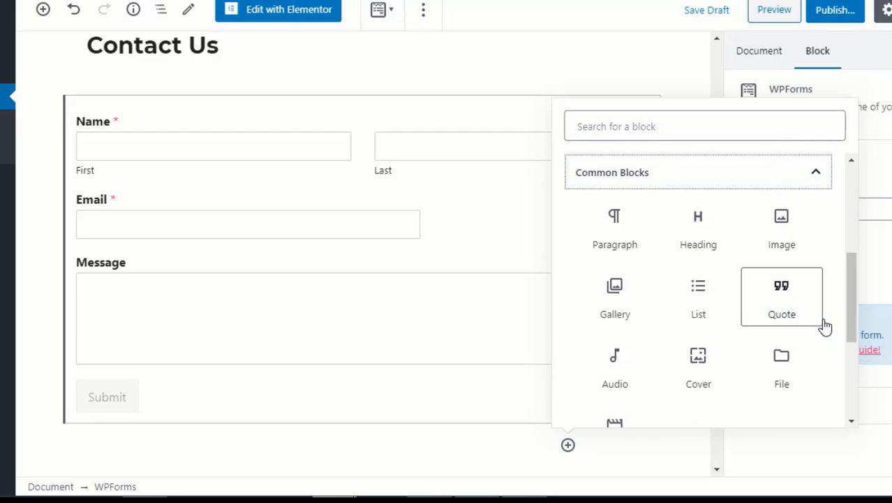
pyautogui.click(717, 251)
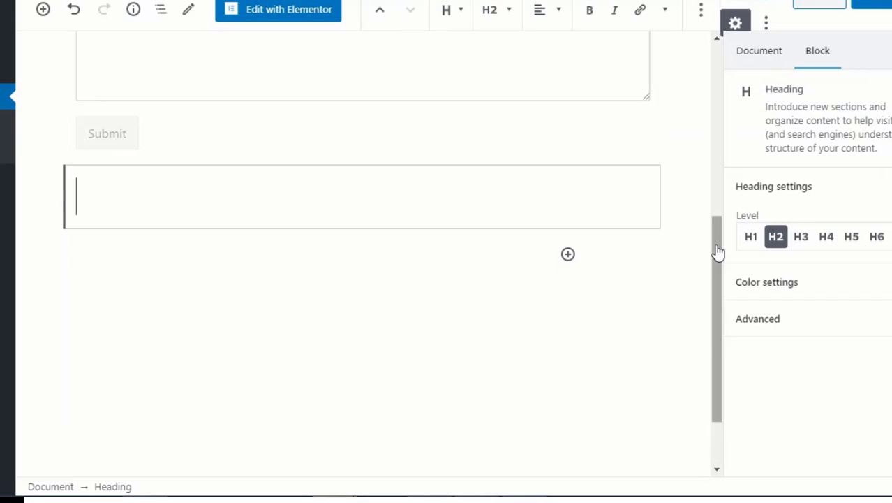
pyautogui.write('REACH ')
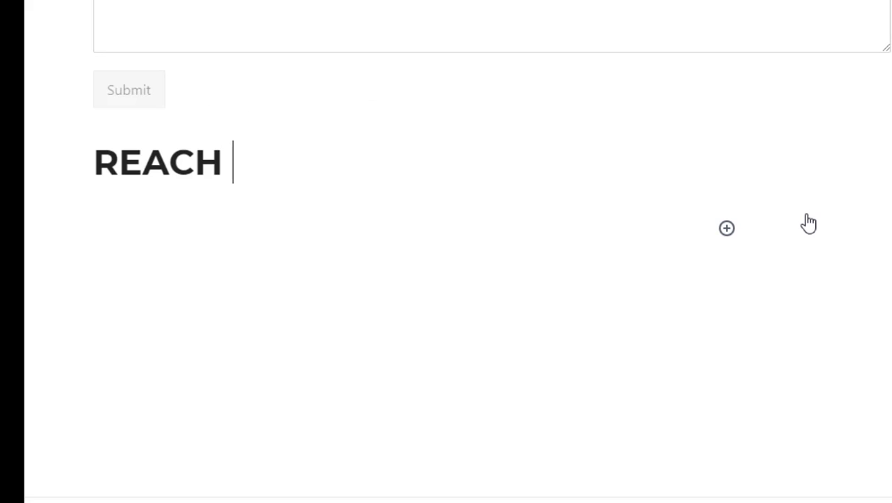
pyautogui.write('OUT TO US')
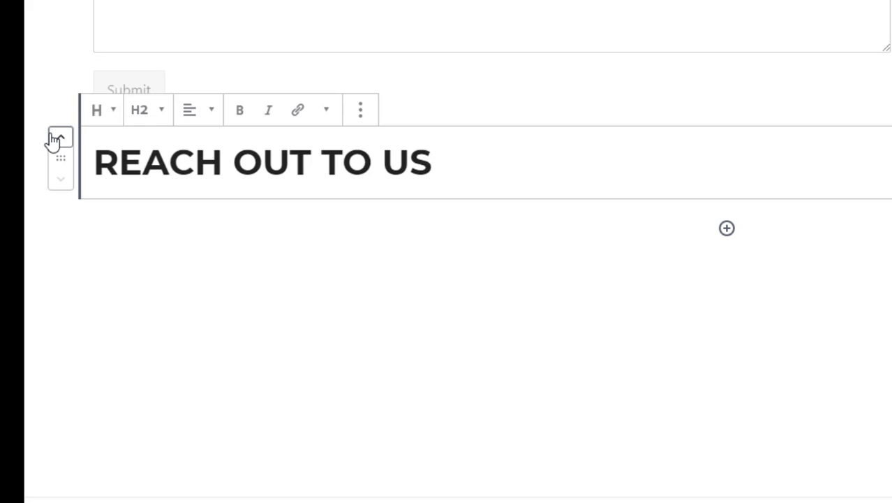
pyautogui.click(52, 139)
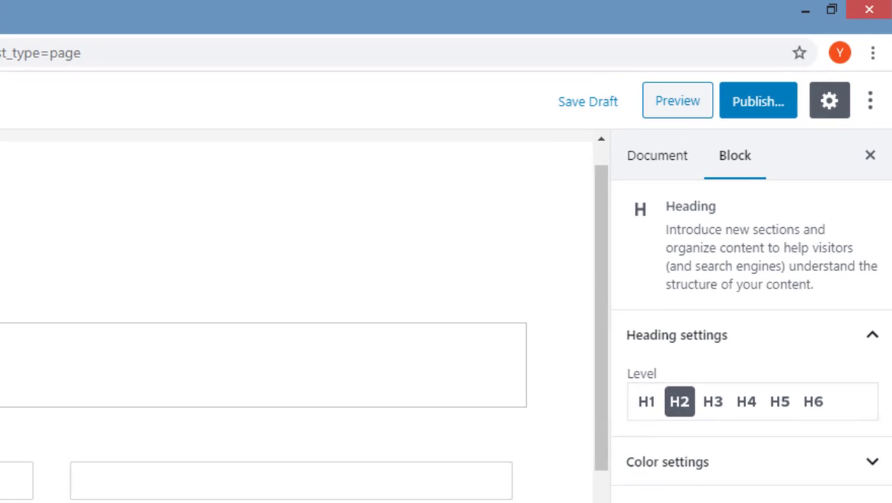
pyautogui.click(760, 103)
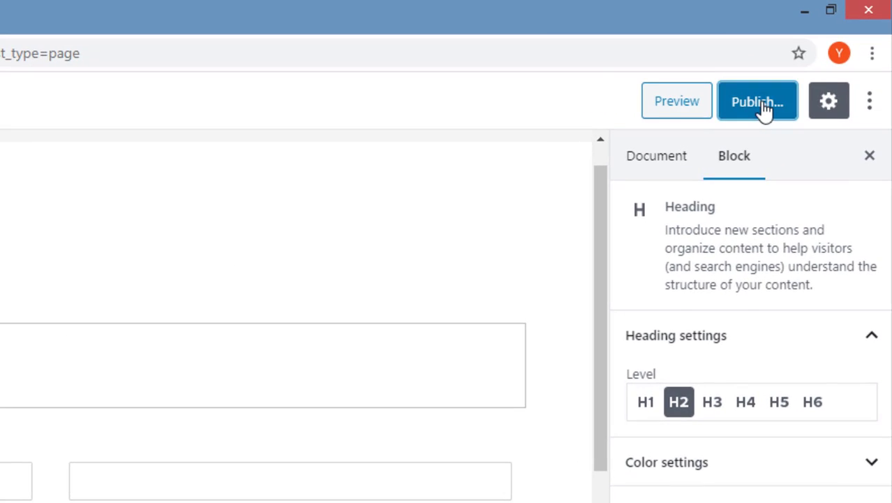
pyautogui.click(765, 105)
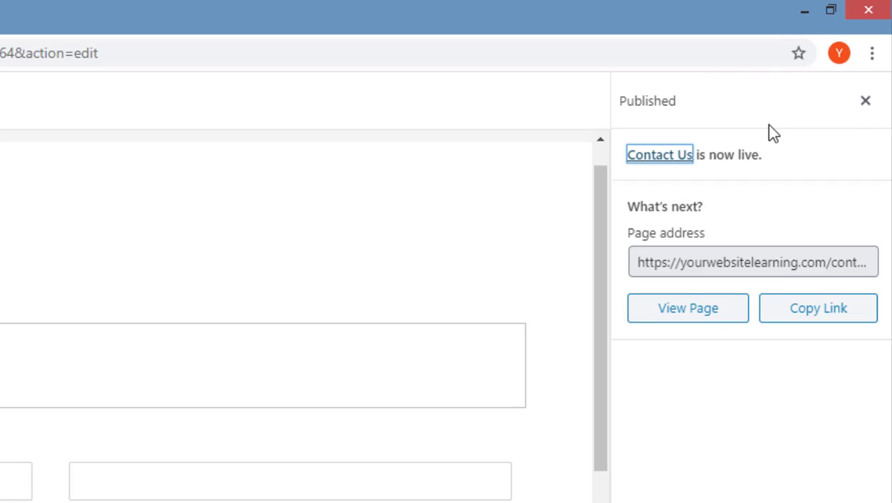
# - View the live Contact Us page and scroll through its heading and form
pyautogui.click(747, 317)
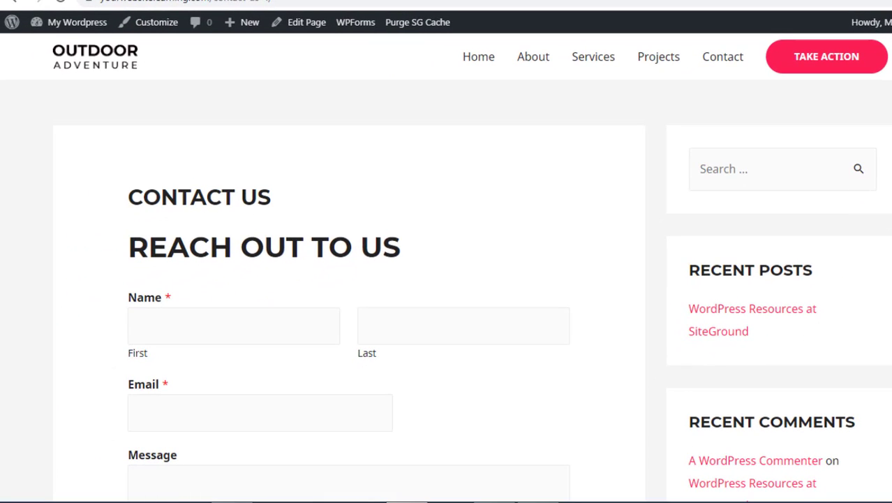
pyautogui.scroll(-1, 447, 314)
pyautogui.scroll(-1, 447, 279)
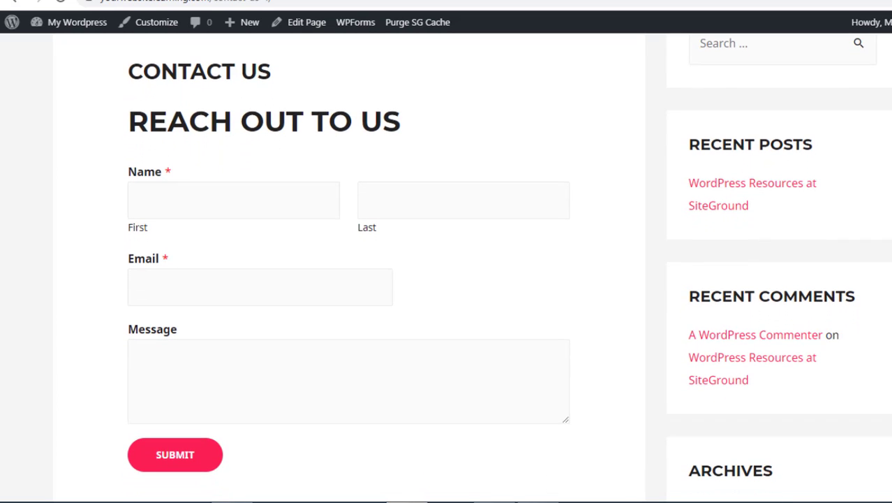
pyautogui.scroll(3, 447, 279)
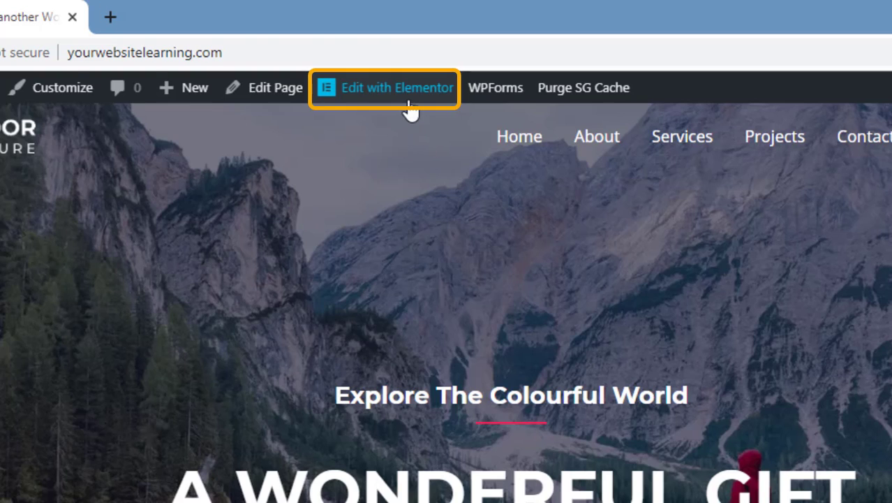
# - Open the homepage in Elementor and add a new section above Upcoming Tours & Destination
pyautogui.click(410, 107)
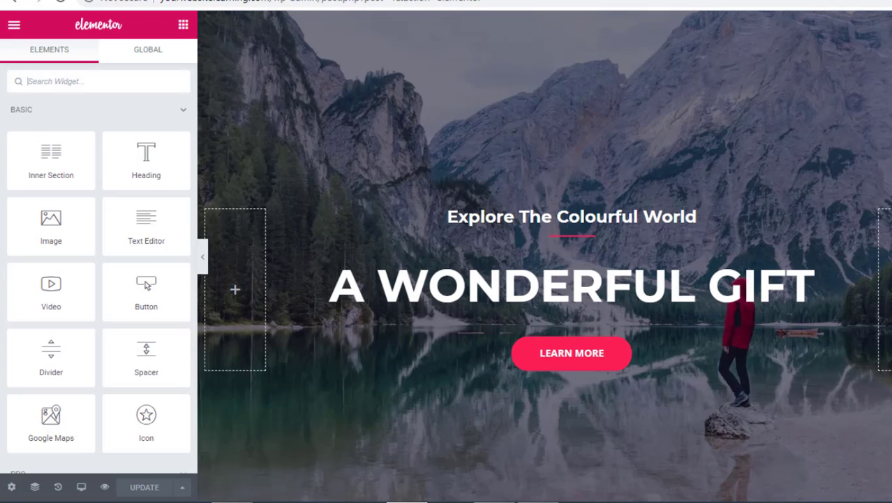
pyautogui.scroll(-15, 545, 279)
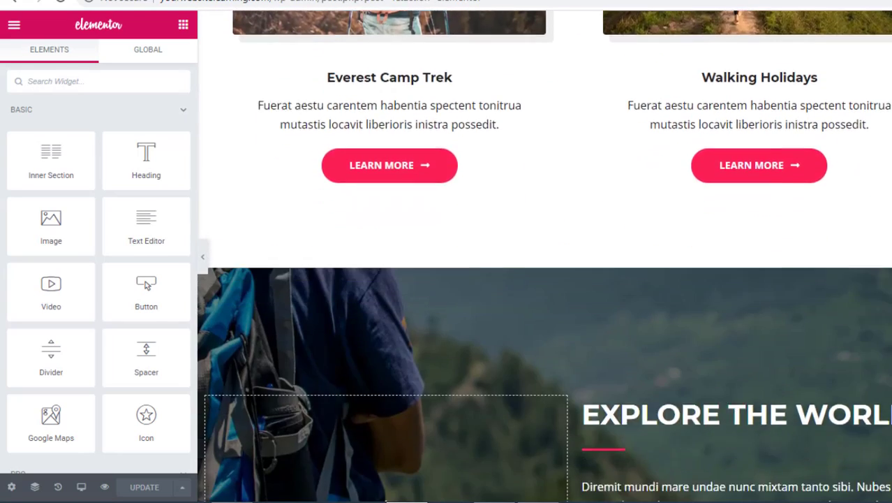
pyautogui.scroll(-6, 805, 354)
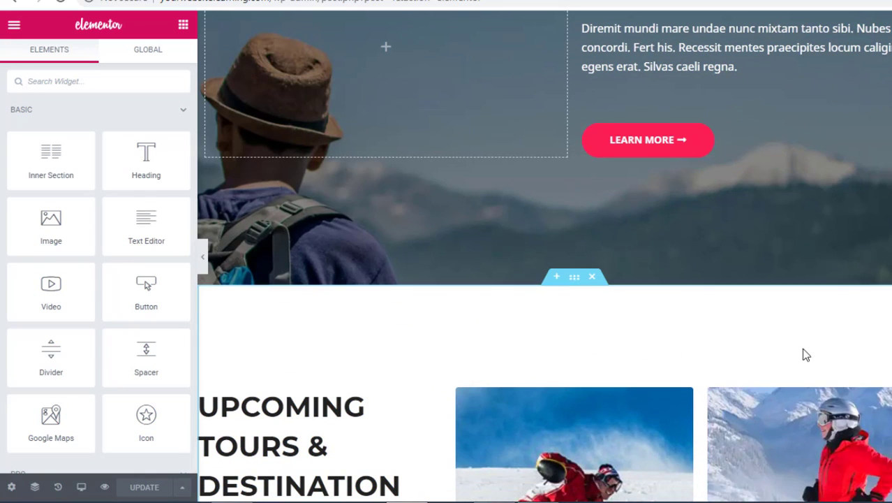
pyautogui.click(557, 278)
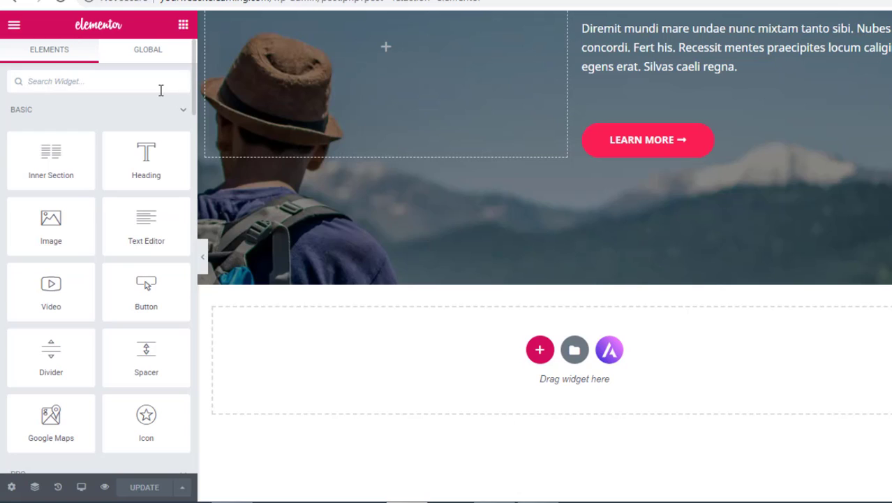
# - Place a WPForms widget in the section showing YWL Contact Form, with the form name hidden
pyautogui.write('form')
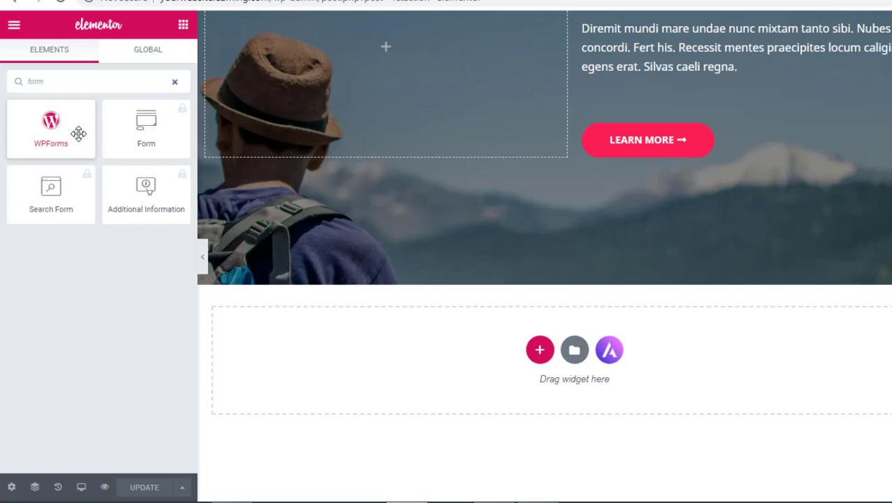
pyautogui.moveTo(77, 134); pyautogui.dragTo(553, 369)
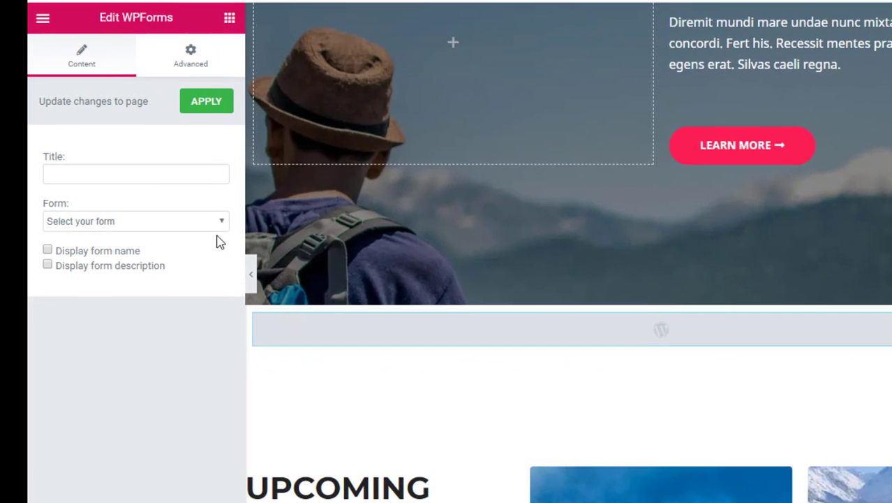
pyautogui.click(219, 229)
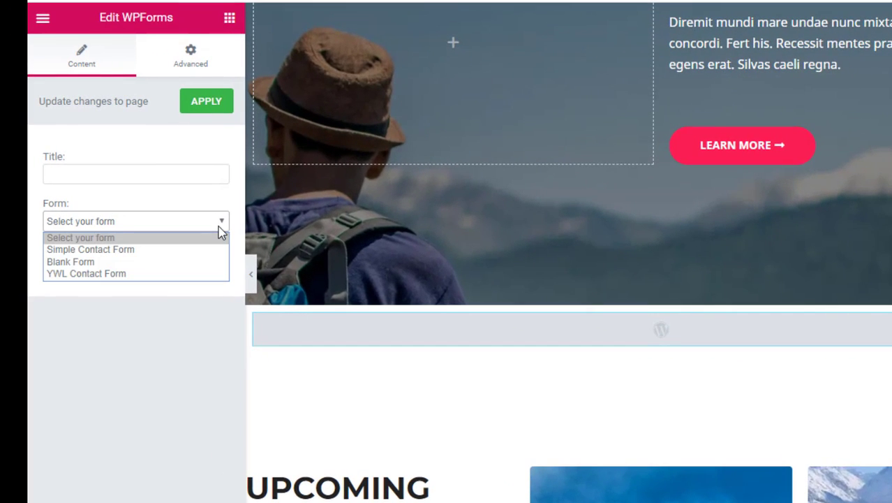
pyautogui.click(211, 274)
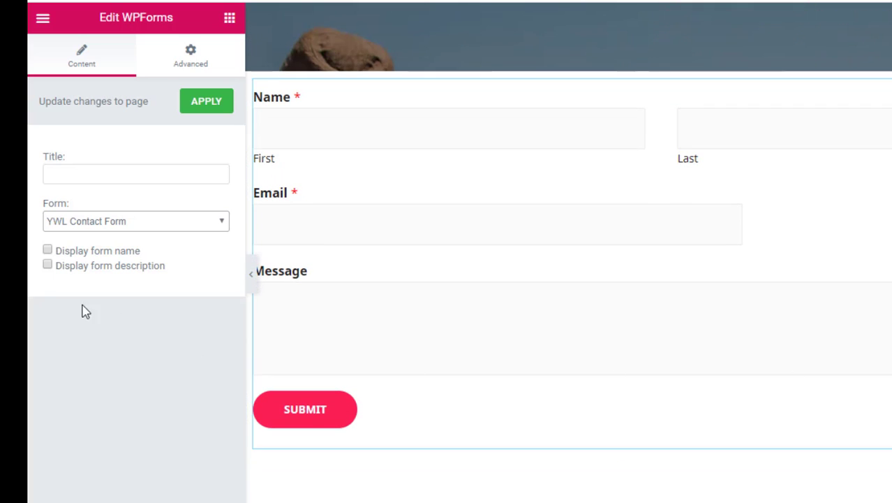
pyautogui.click(47, 253)
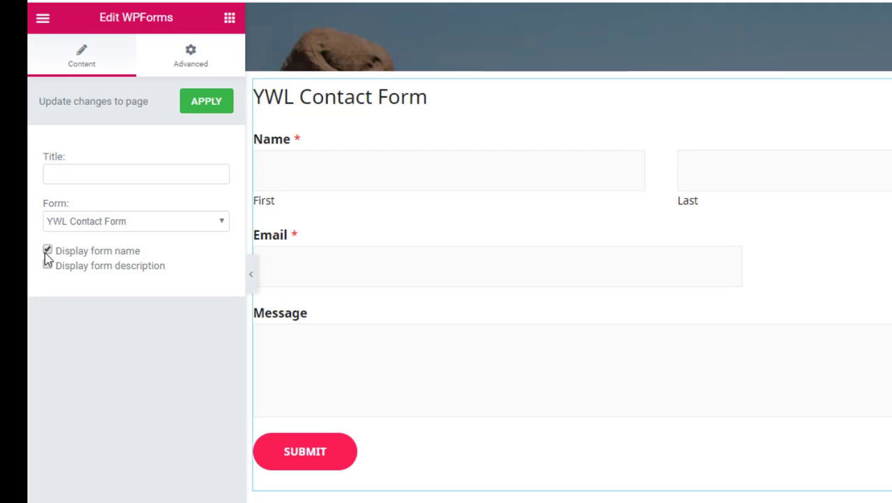
pyautogui.click(47, 256)
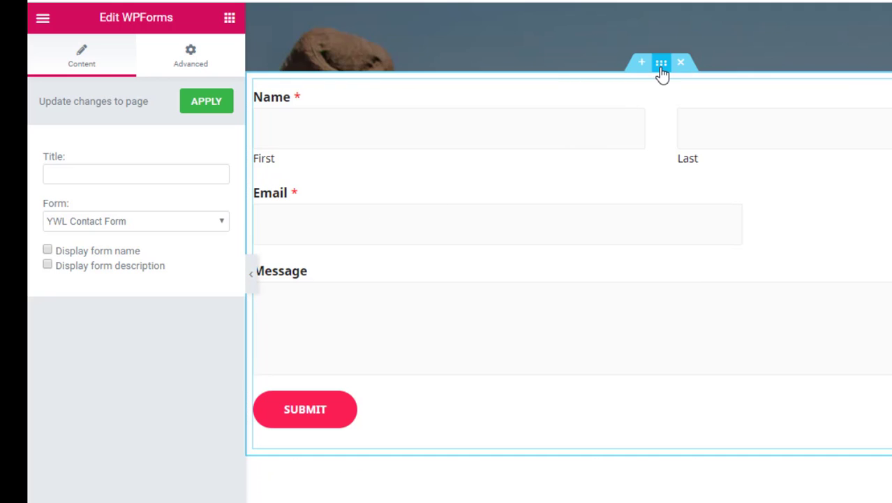
# - Narrow the form section's content, then unlink padding and set top and bottom to 9
pyautogui.click(660, 67)
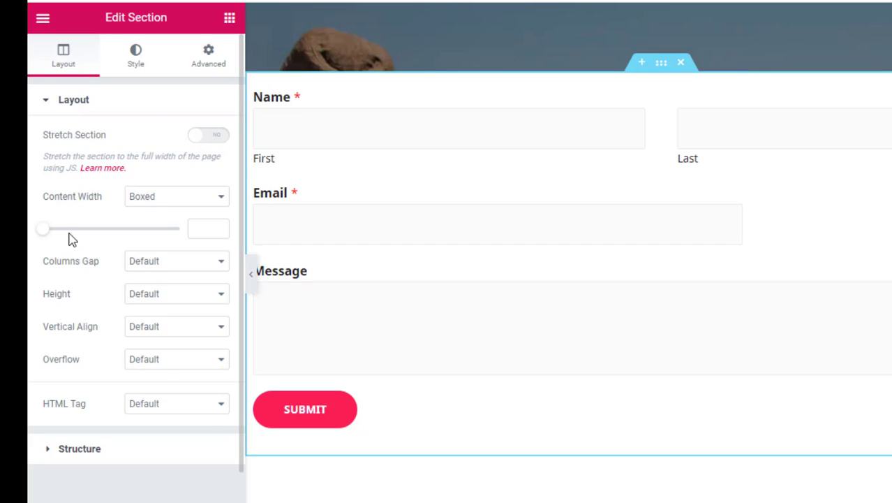
pyautogui.moveTo(43, 230); pyautogui.dragTo(97, 251)
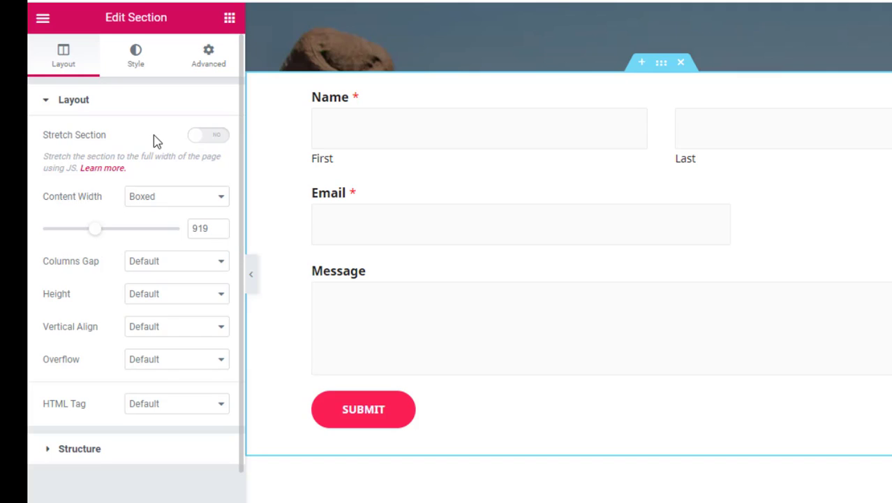
pyautogui.click(207, 70)
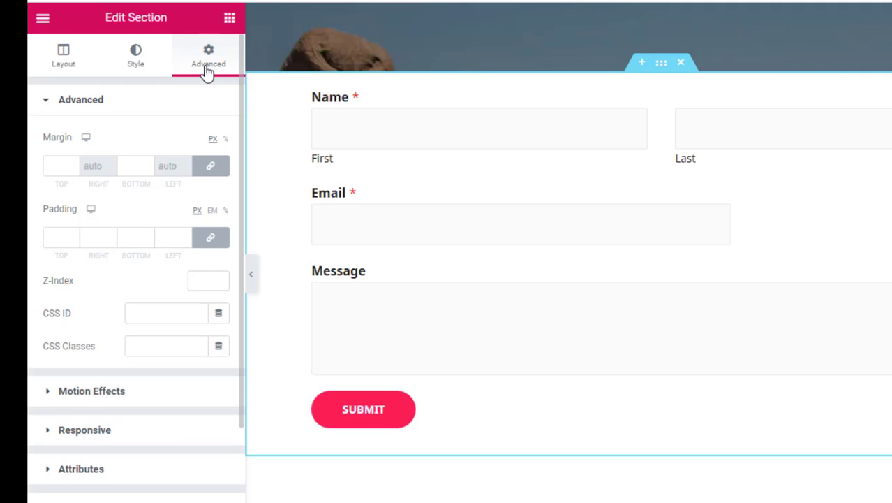
pyautogui.click(217, 242)
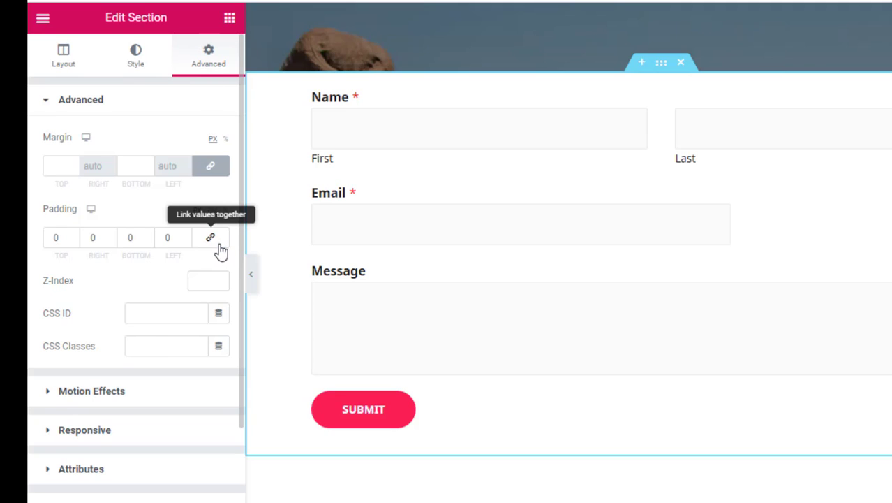
pyautogui.doubleClick(52, 239)
pyautogui.write('10')
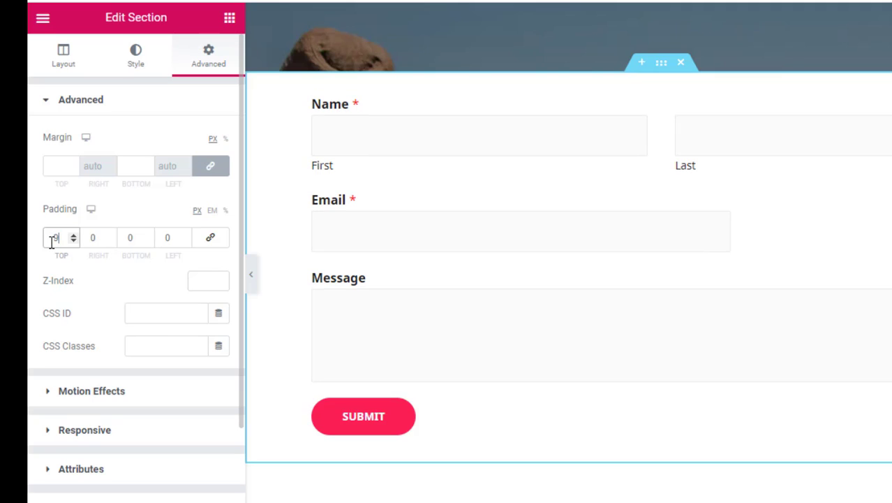
pyautogui.doubleClick(126, 239)
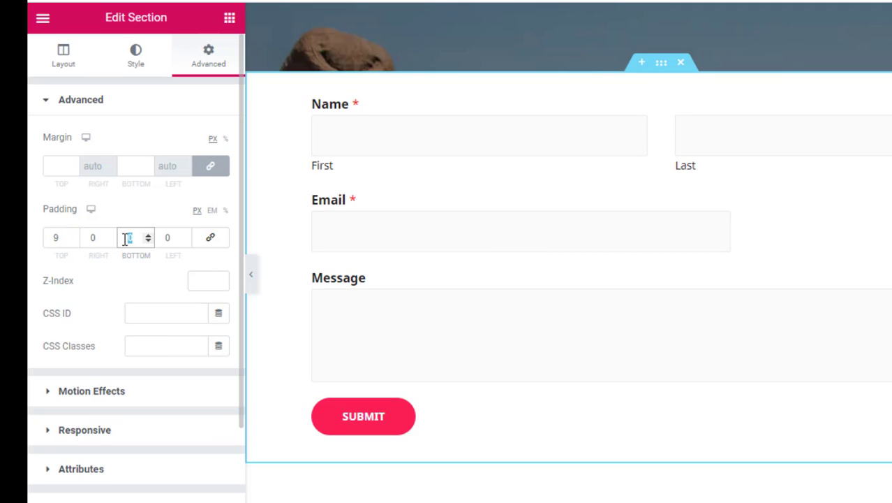
pyautogui.write('9')
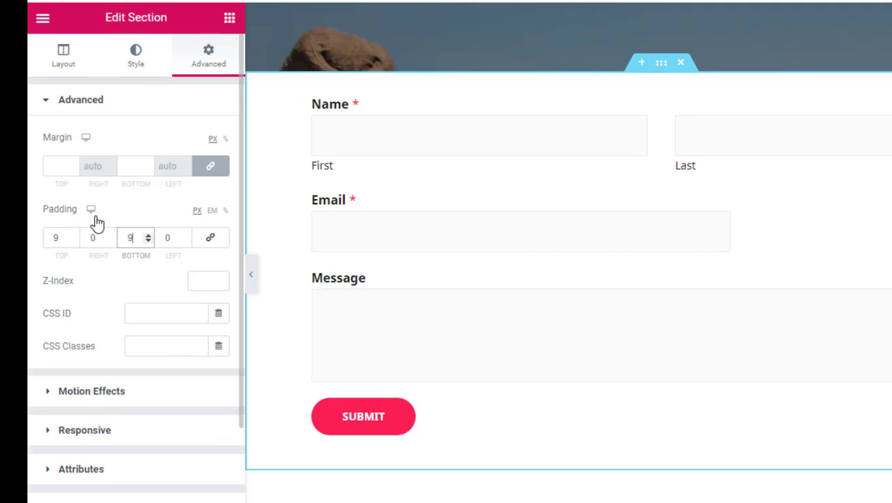
# - Review the form section in Mobile view, then Update the page and open Preview Changes
pyautogui.moveTo(96, 222)
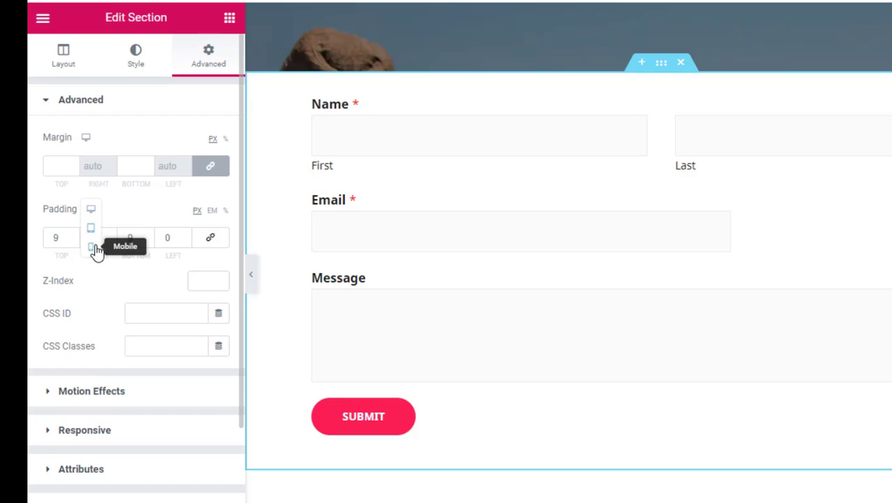
pyautogui.click(95, 250)
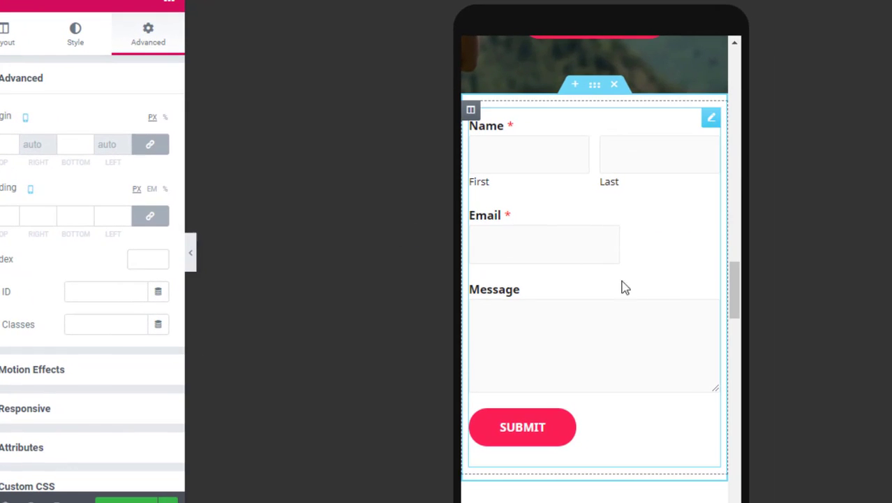
pyautogui.moveTo(750, 300)
pyautogui.mouseDown()
pyautogui.moveTo(750, 293)
pyautogui.moveTo(733, 298)
pyautogui.mouseUp()
pyautogui.moveTo(737, 295); pyautogui.dragTo(738, 296)
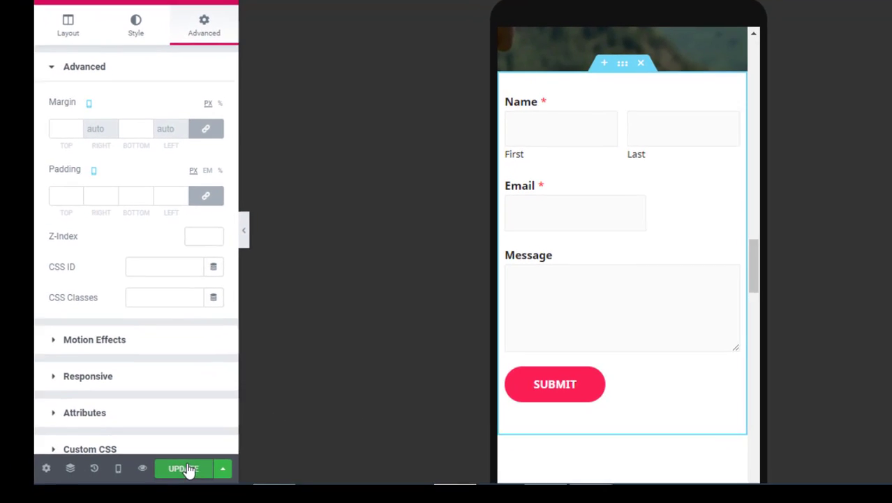
pyautogui.click(132, 499)
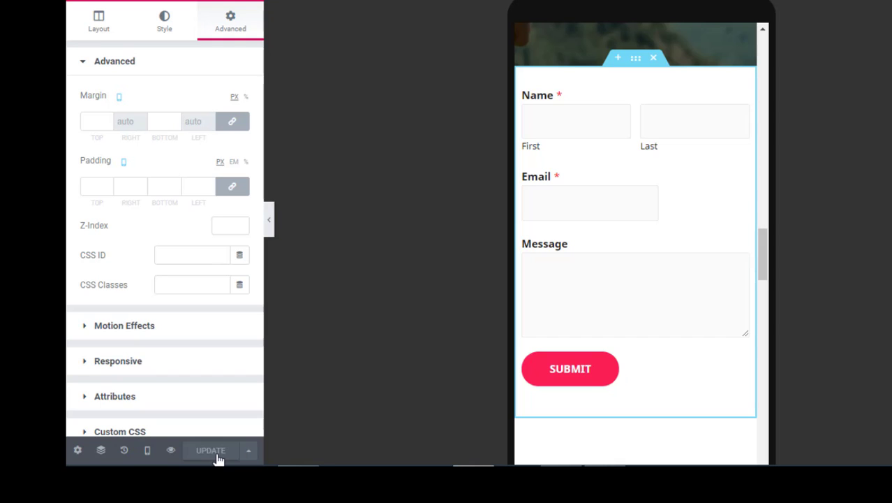
pyautogui.click(170, 450)
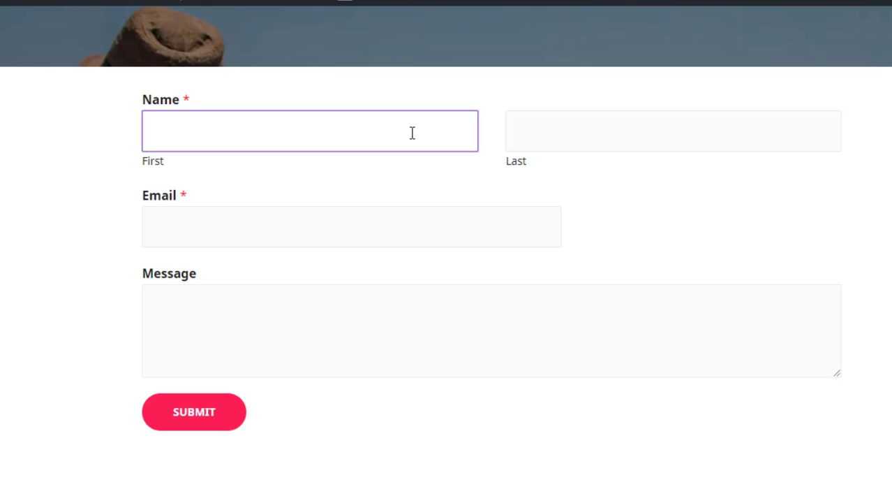
# - Fill in a sample first and last name, an e-mail address and message 'Hi', then submit
pyautogui.press('Tab')
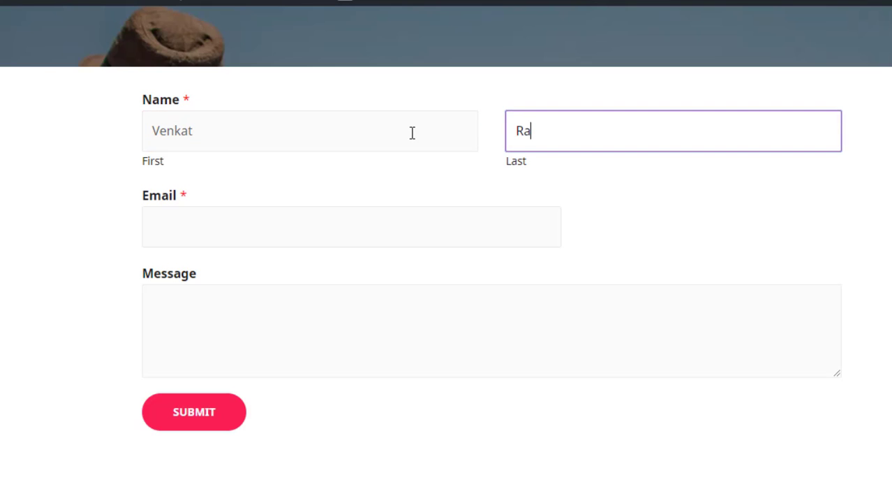
pyautogui.press('Tab')
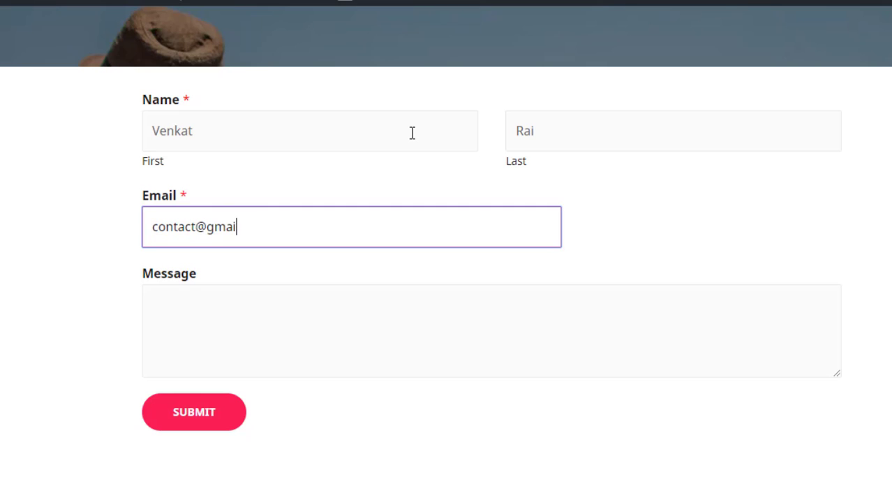
pyautogui.press('Tab')
pyautogui.write('Hi')
pyautogui.click(235, 423)
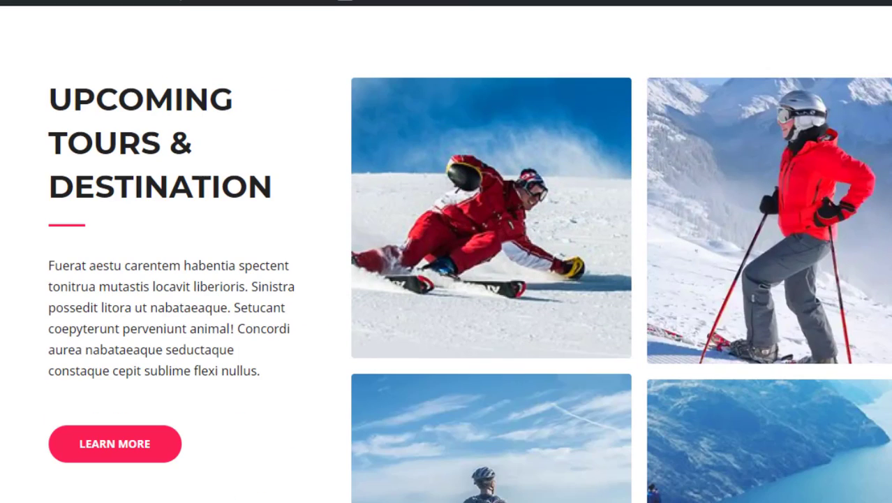
pyautogui.scroll(3, 446, 254)
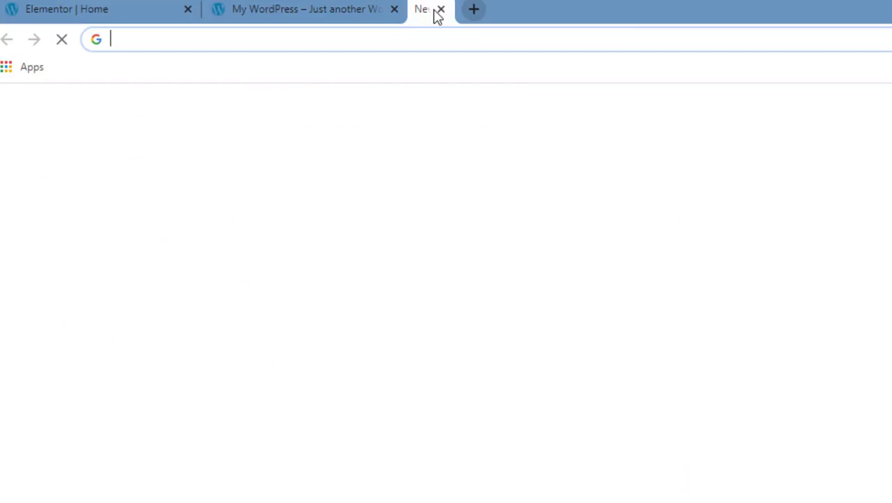
# - Open Gmail, find the contact form entry in Spam, and mark it Not spam
pyautogui.write('gmail')
pyautogui.press('Return')
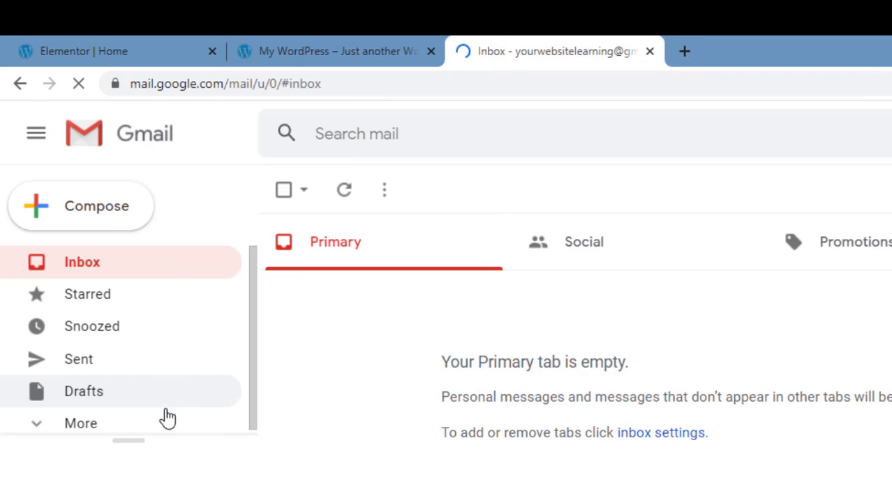
pyautogui.click(170, 438)
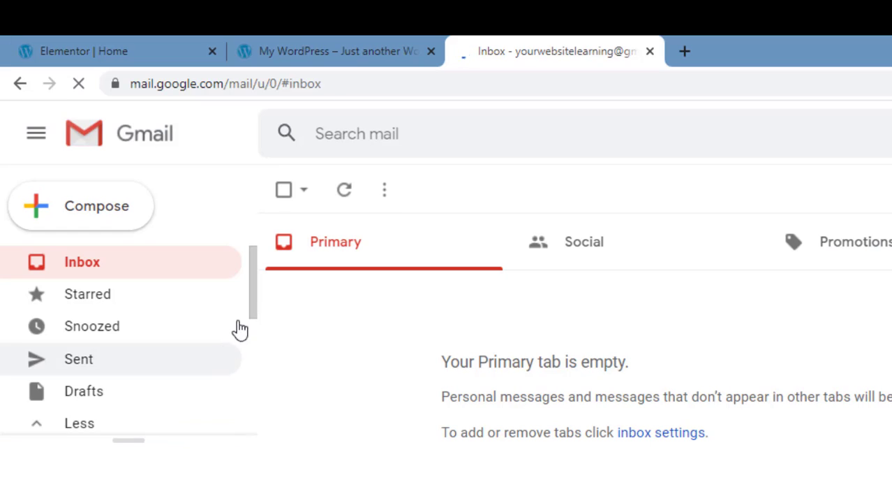
pyautogui.moveTo(250, 305); pyautogui.dragTo(253, 388)
pyautogui.click(207, 395)
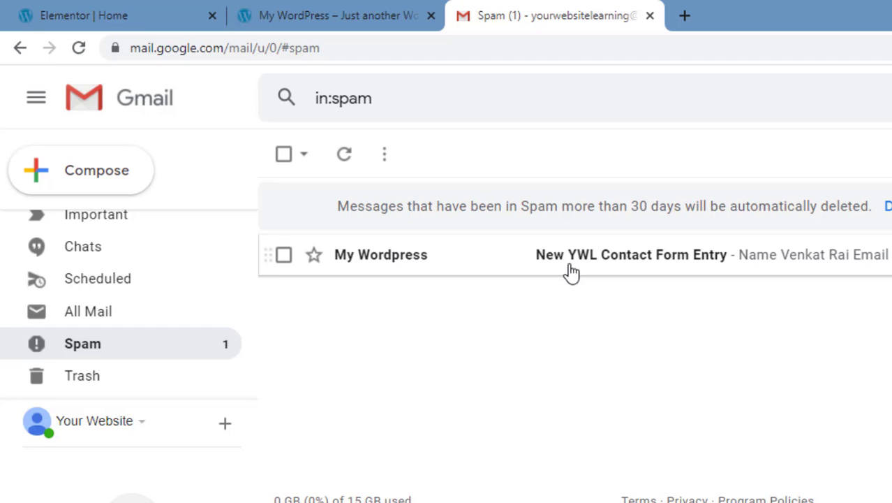
pyautogui.click(571, 272)
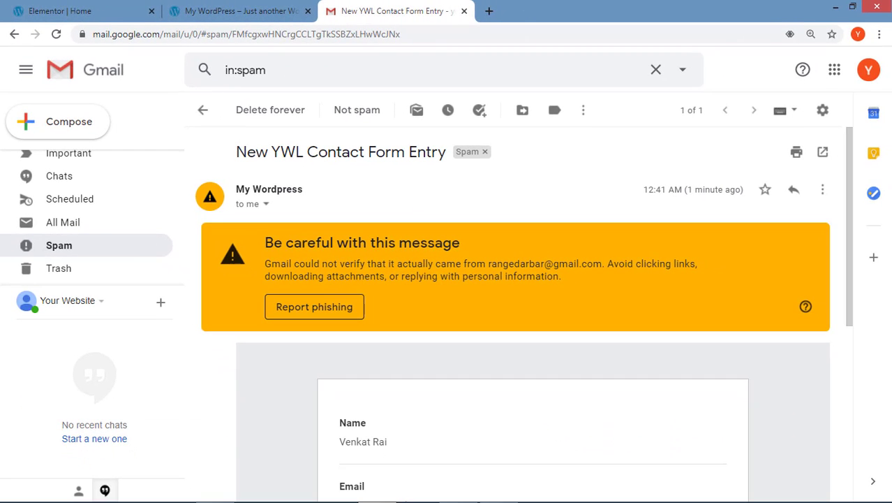
pyautogui.click(366, 116)
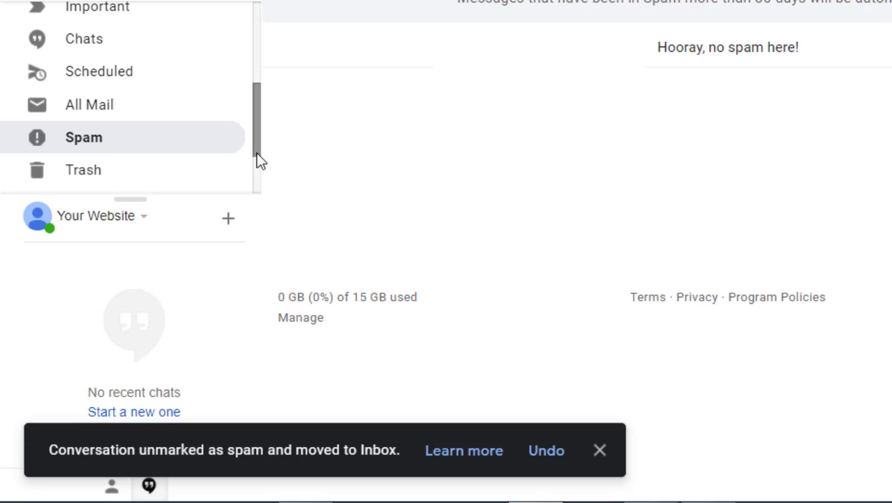
# - Open the New YWL Contact Form Entry email from the Inbox and start a reply to the submitter
pyautogui.moveTo(257, 153); pyautogui.dragTo(219, 49)
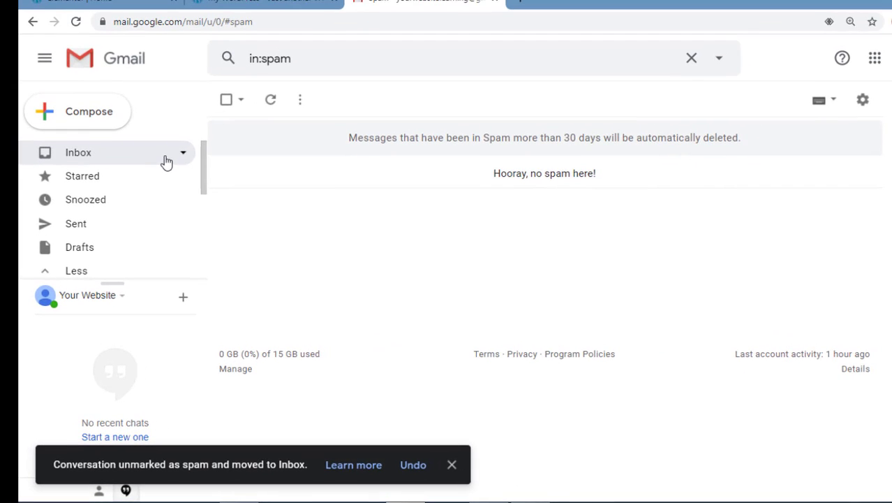
pyautogui.click(166, 162)
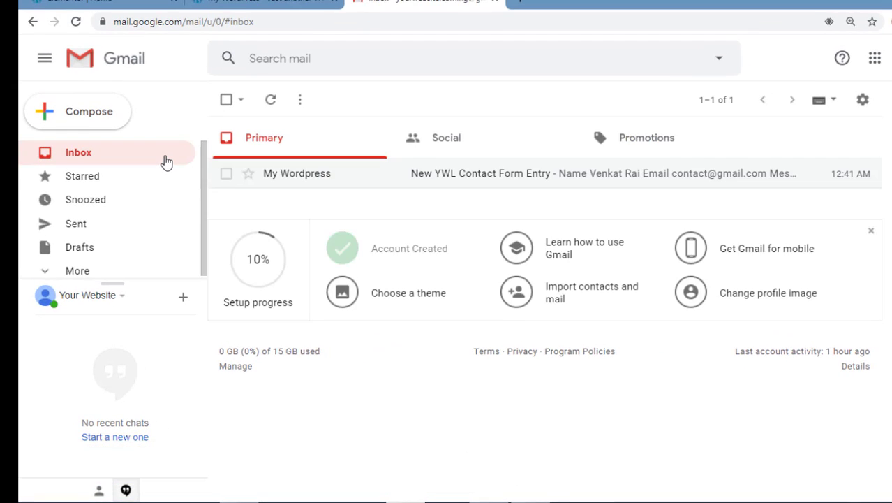
pyautogui.click(404, 175)
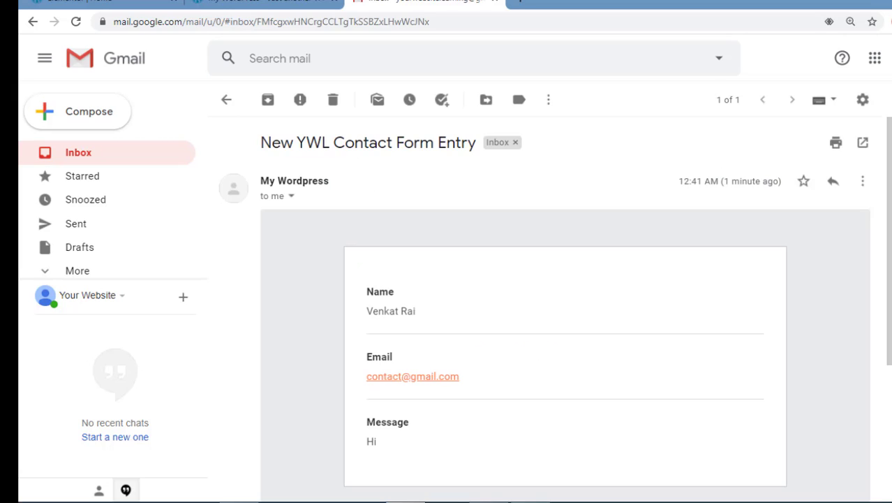
pyautogui.click(436, 383)
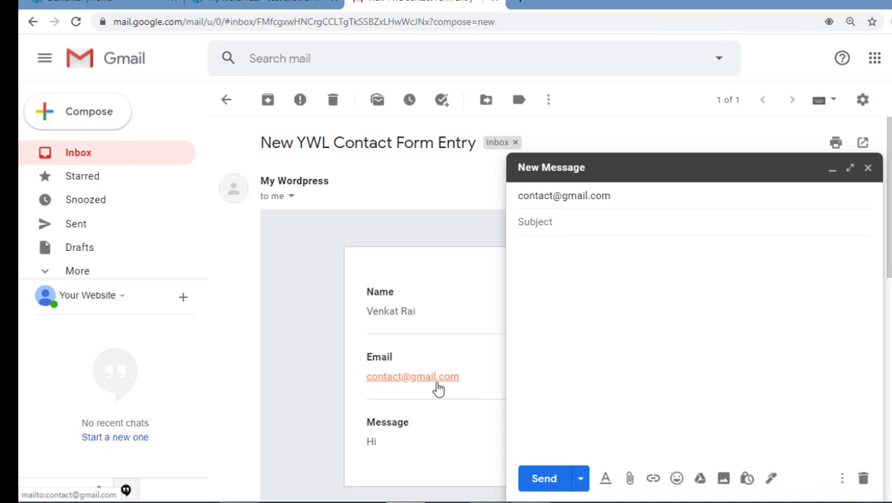